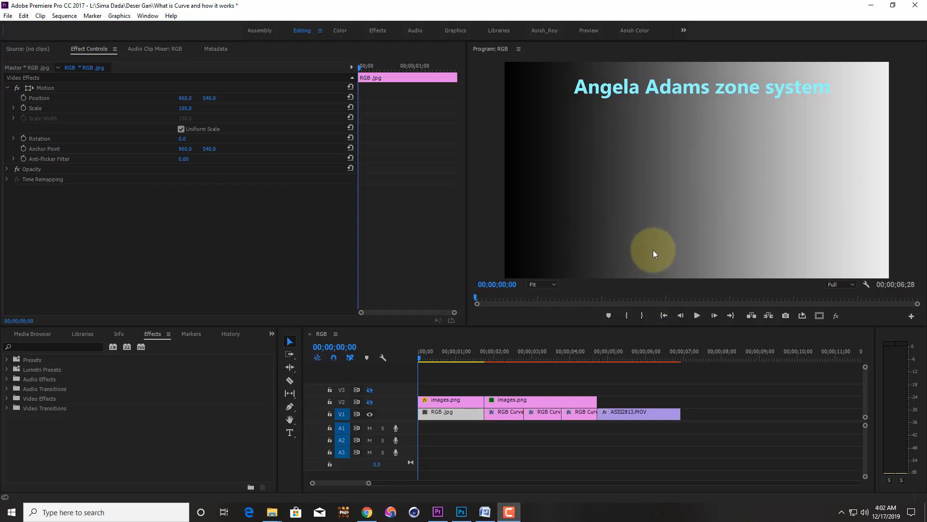
- Search the effects for RGB Curves and apply it to the RGB .jpg clip on track V1
{"action": "left_click", "coordinate": [40, 346]}
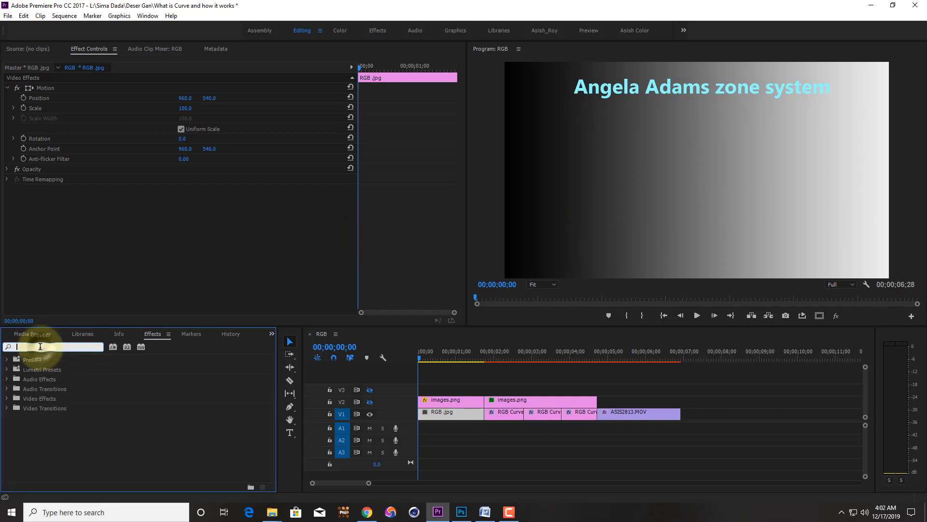
{"action": "type", "text": "RGB C"}
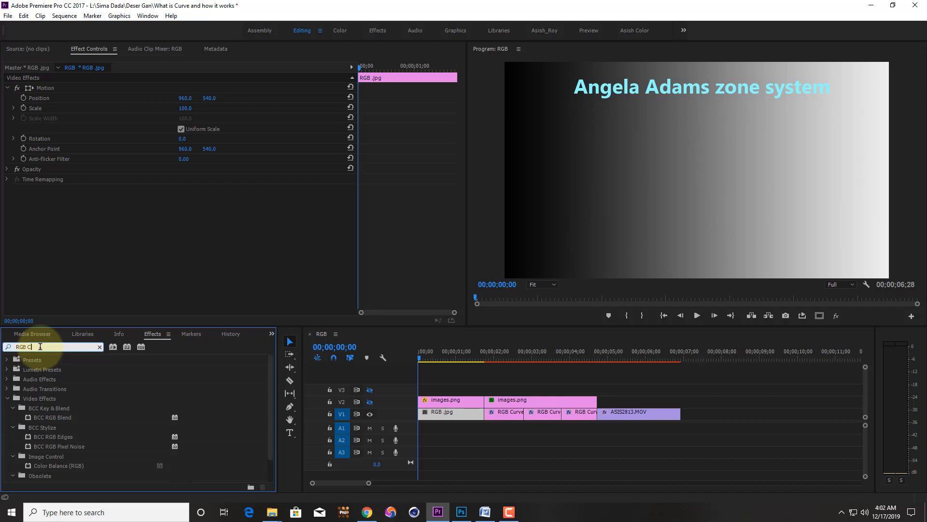
{"action": "type", "text": "urv"}
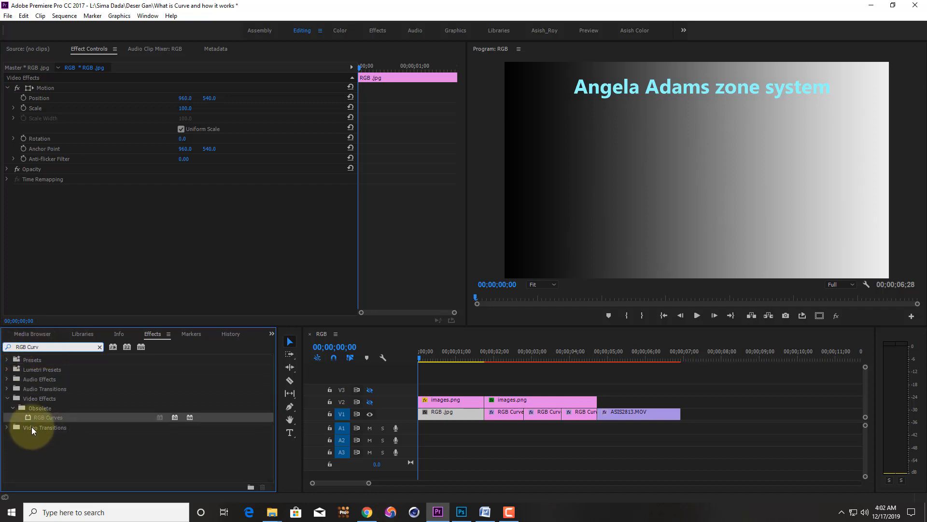
{"action": "left_click_drag", "start_coordinate": [39, 417], "coordinate": [453, 416]}
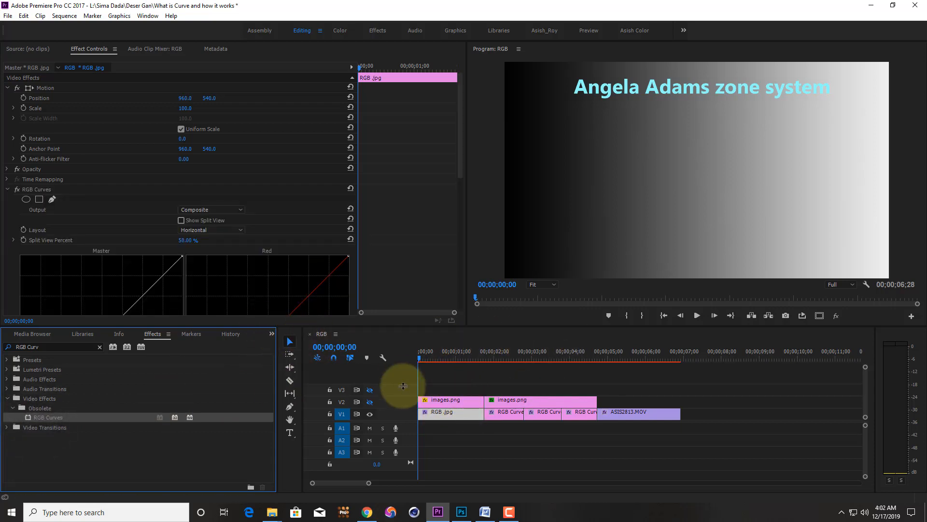
- Toggle the visibility of track V2 to compare the stepped grayscale image with the gradient, leaving it hidden
{"action": "left_click", "coordinate": [371, 402]}
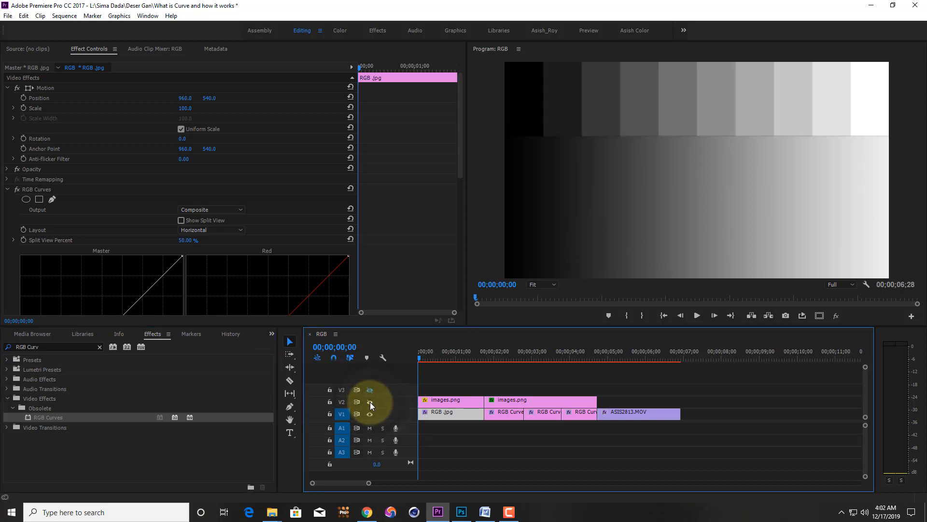
{"action": "left_click", "coordinate": [370, 402]}
{"action": "left_click", "coordinate": [370, 401]}
{"action": "left_click", "coordinate": [370, 402]}
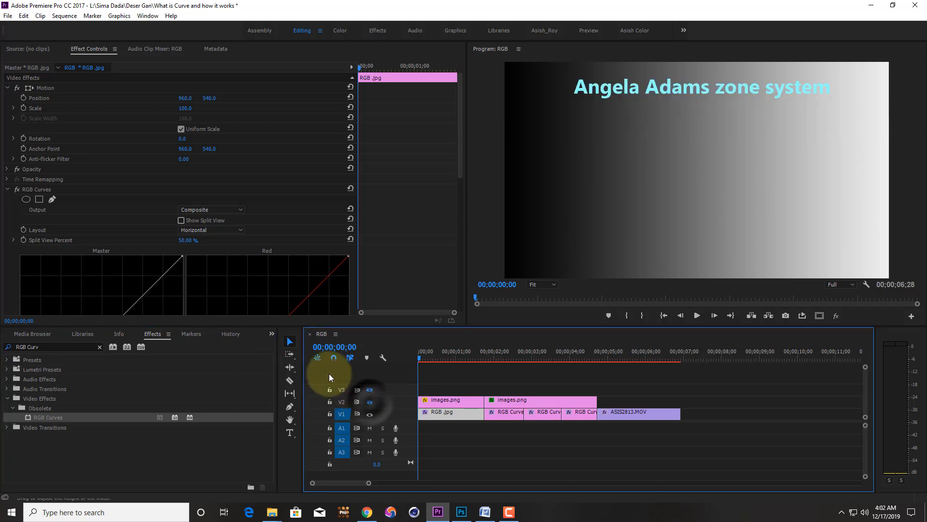
- Examine the enlarged RGB Curves graphs of the clip and switch to the Color workspace to view the Lumetri curves
{"action": "left_click_drag", "start_coordinate": [222, 326], "coordinate": [224, 428]}
{"action": "scroll", "coordinate": [258, 277], "scroll_direction": "down", "scroll_amount": 1}
{"action": "scroll", "coordinate": [257, 277], "scroll_direction": "down", "scroll_amount": 3}
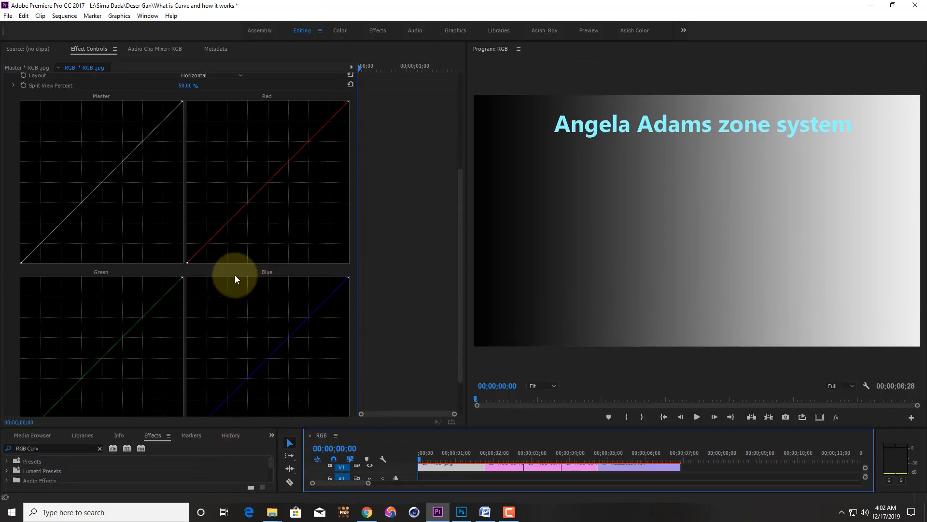
{"action": "scroll", "coordinate": [221, 207], "scroll_direction": "up", "scroll_amount": 2}
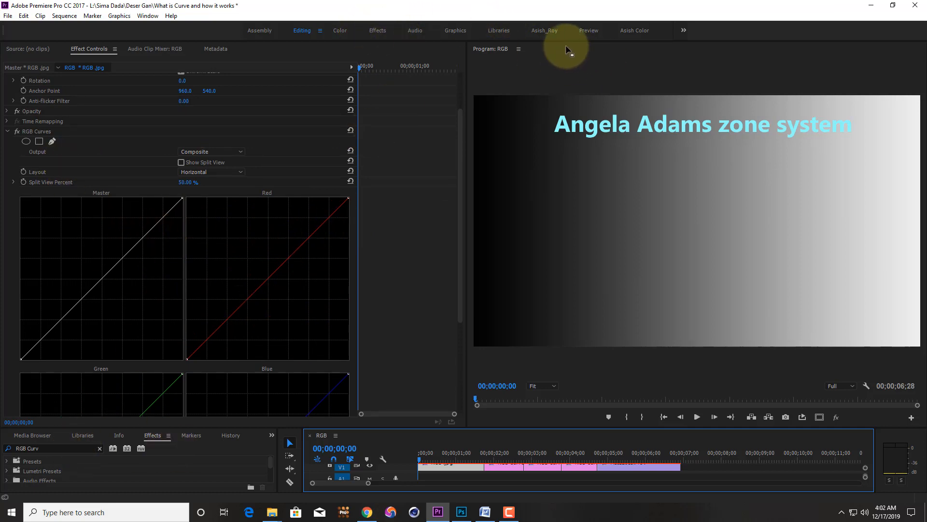
{"action": "left_click", "coordinate": [341, 30]}
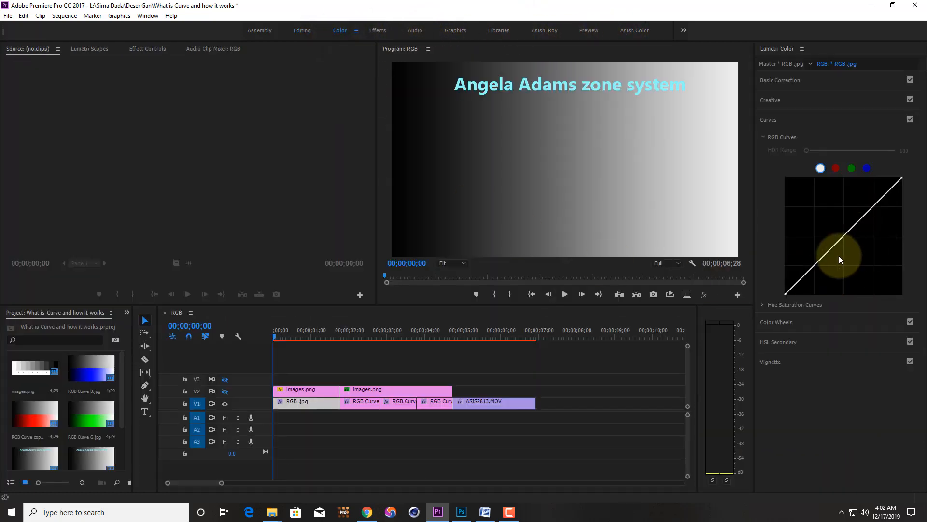
- Switch to Photoshop and add a Curves adjustment layer above the Rectangle 1 layer
{"action": "left_click", "coordinate": [461, 512]}
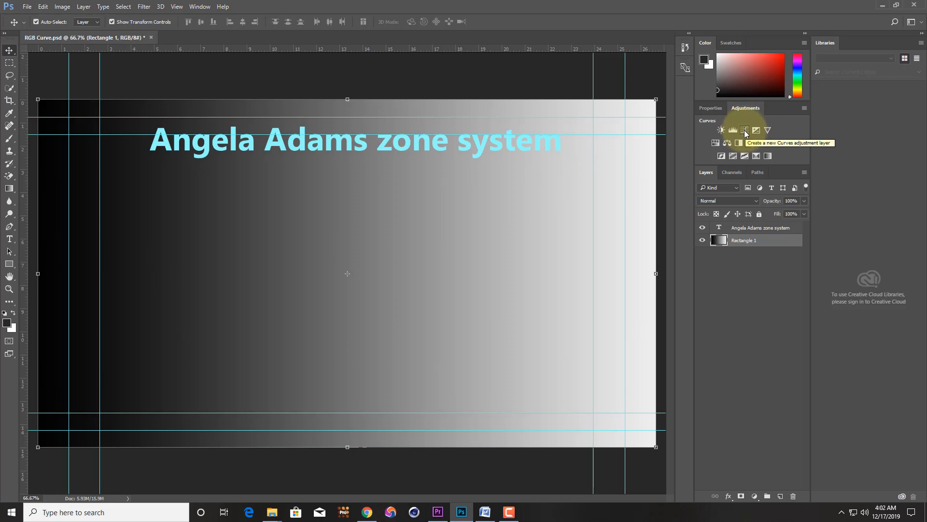
{"action": "left_click", "coordinate": [62, 7]}
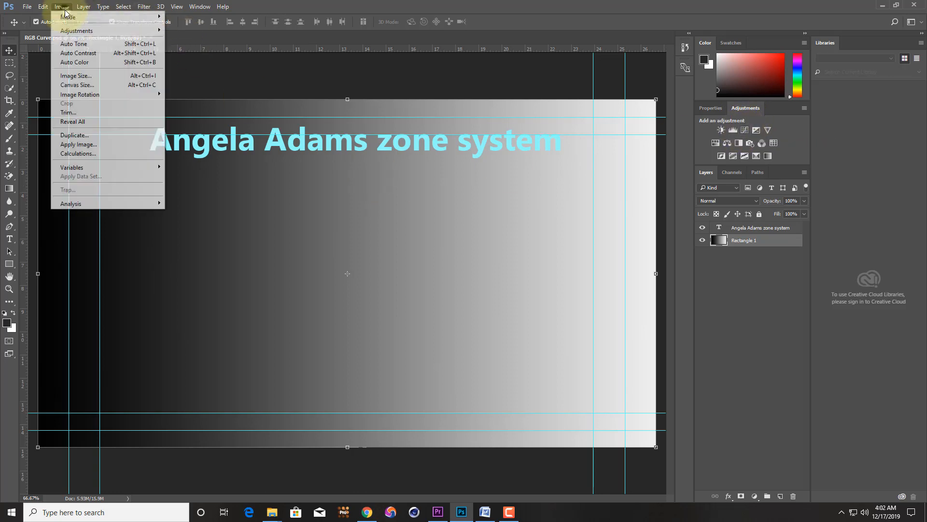
{"action": "mouse_move", "coordinate": [79, 32]}
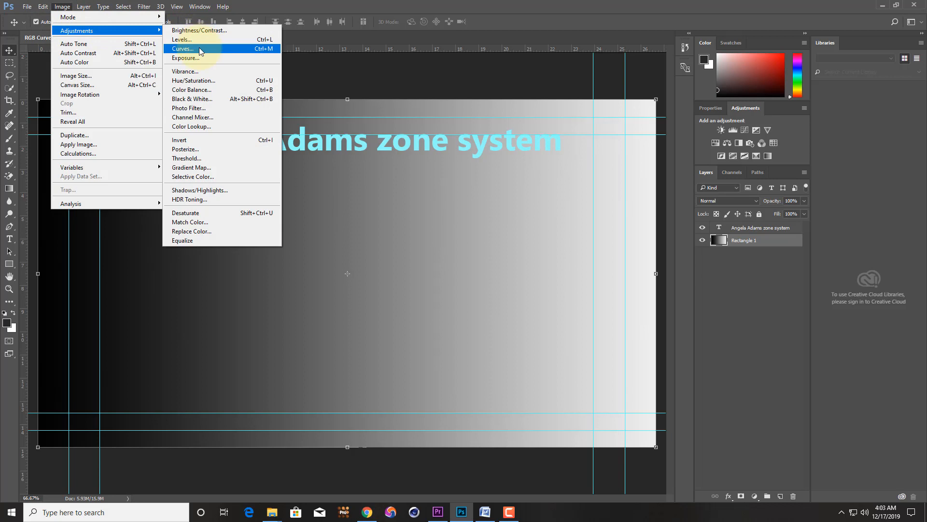
{"action": "left_click", "coordinate": [744, 129]}
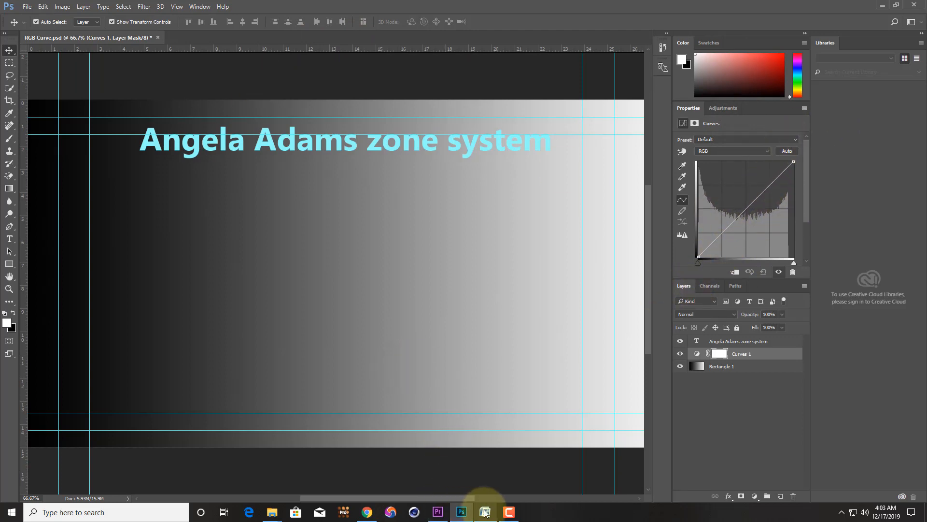
- Switch back to Premiere Pro and show the Master graph of the RGB Curves effect on the RGB .jpg clip
{"action": "left_click", "coordinate": [438, 513]}
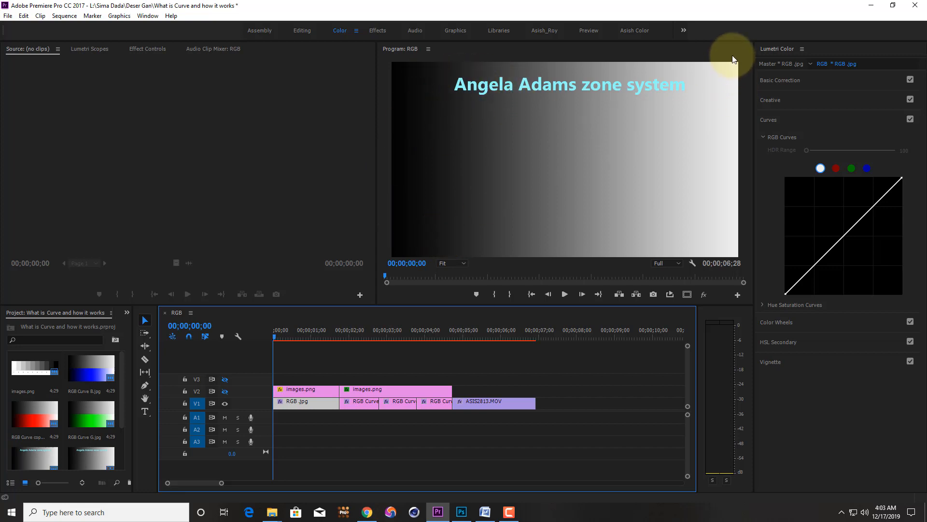
{"action": "left_click", "coordinate": [754, 199]}
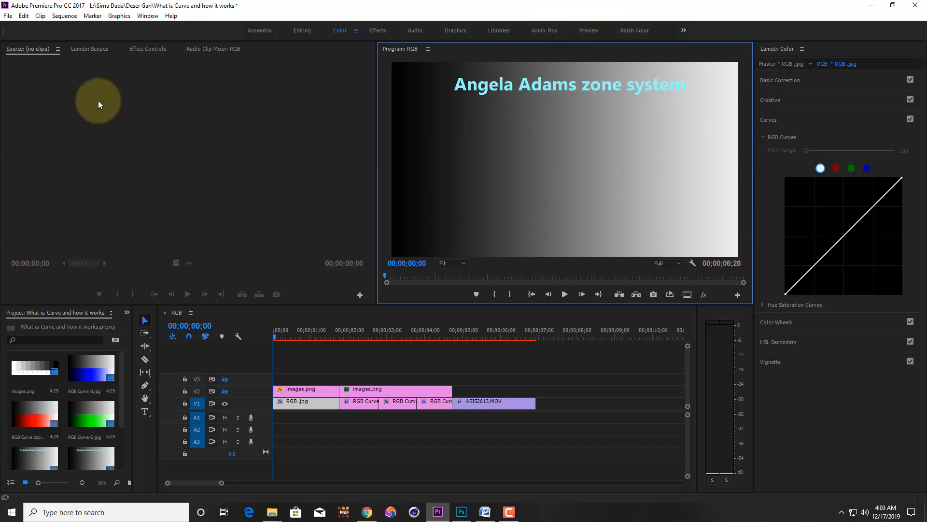
{"action": "left_click", "coordinate": [147, 48]}
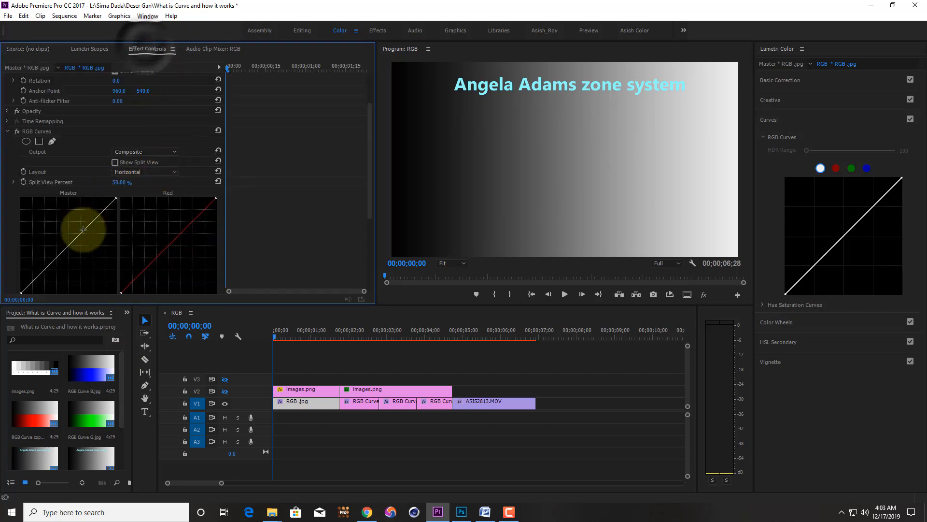
{"action": "scroll", "coordinate": [111, 218], "scroll_direction": "down", "scroll_amount": 3}
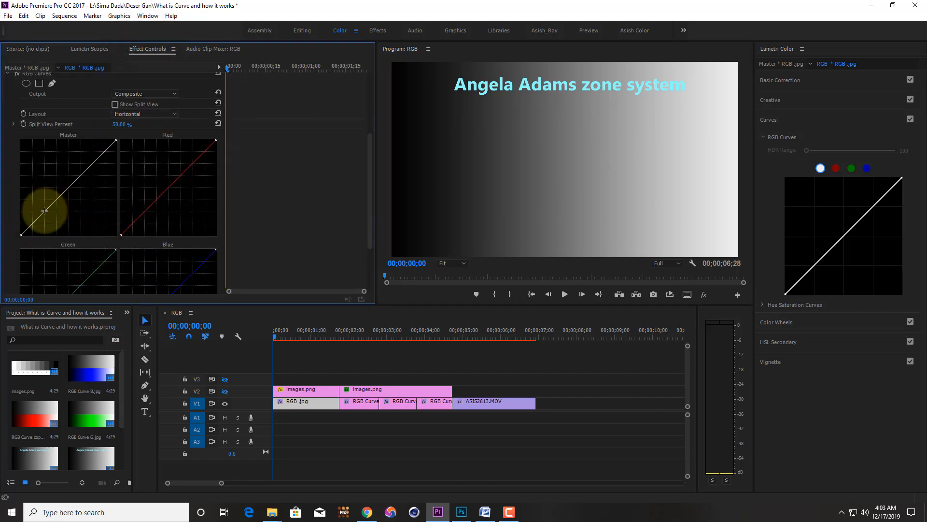
- Add control points to the Master curve at its lower quarter, upper quarter and midpoint
{"action": "left_click", "coordinate": [45, 211]}
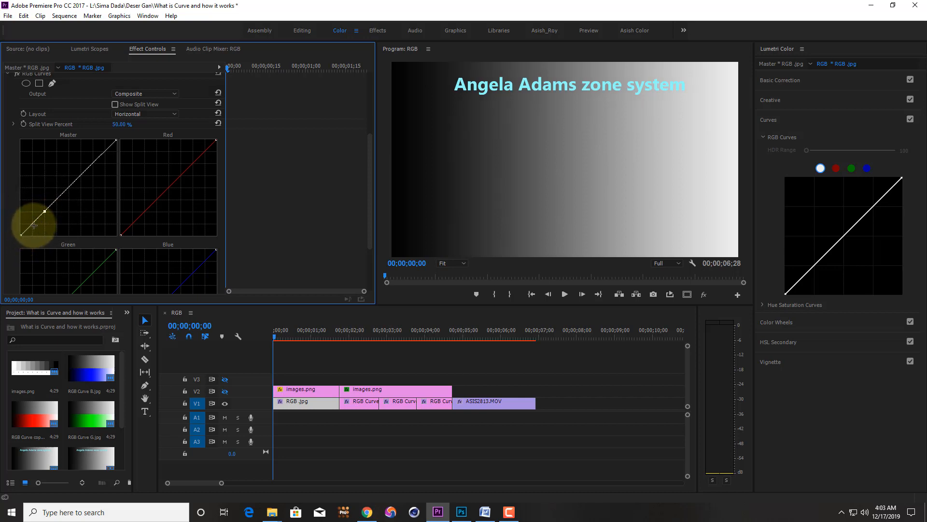
{"action": "left_click", "coordinate": [92, 163]}
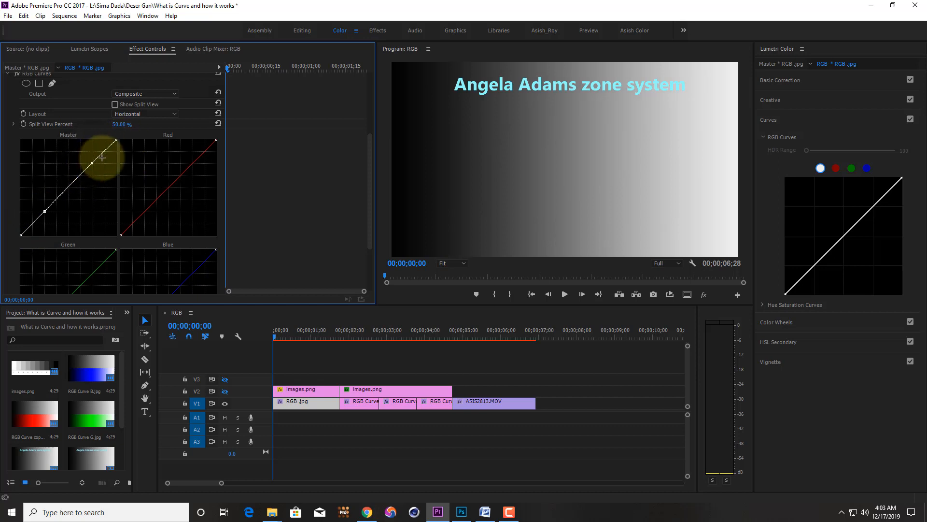
{"action": "left_click", "coordinate": [67, 186]}
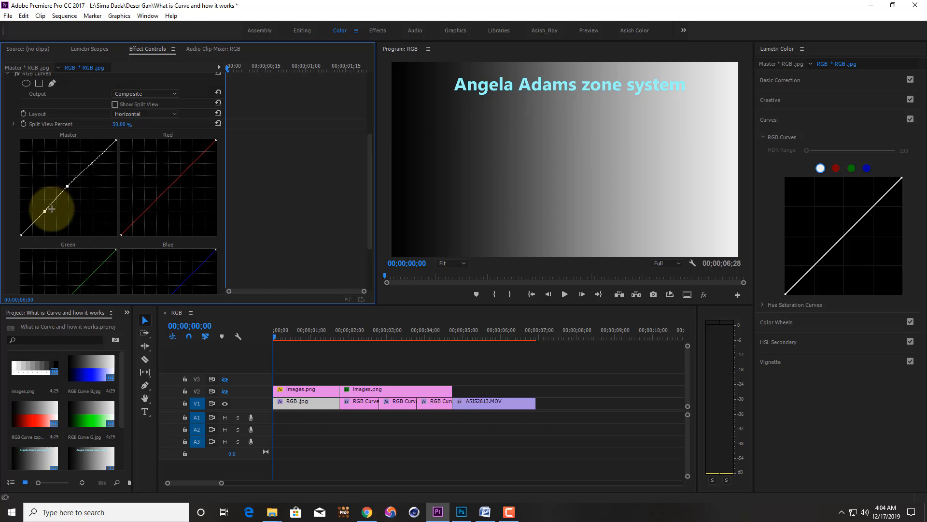
- Remove the midpoint, lower and upper control points from the Master curve
{"action": "left_click", "coordinate": [67, 187], "text": "ctrl"}
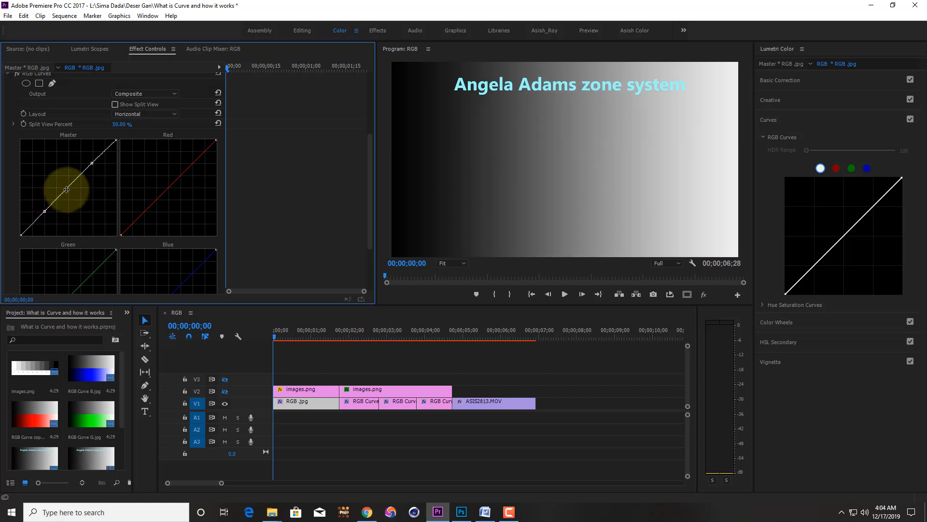
{"action": "left_click", "coordinate": [45, 211], "text": "ctrl"}
{"action": "left_click", "coordinate": [92, 163], "text": "ctrl"}
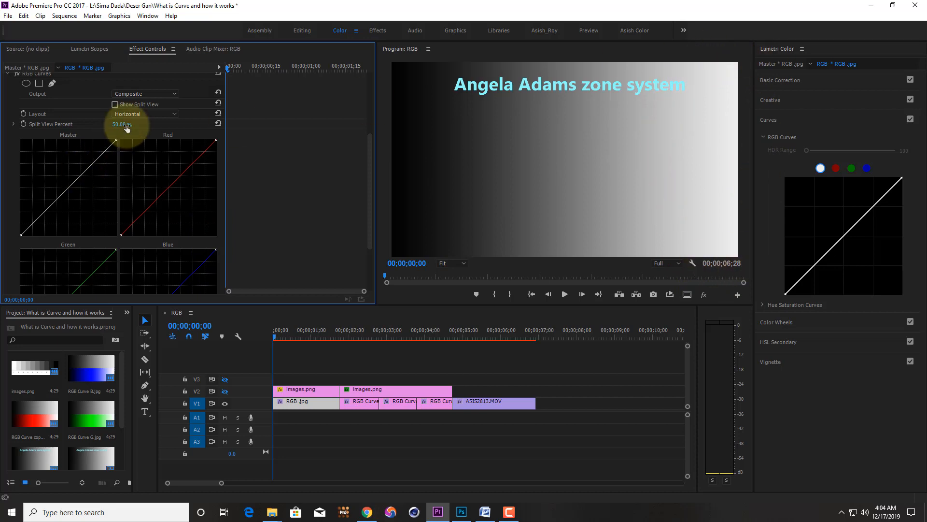
- Add control points at the upper and lower quarters of the Master curve and enlarge the curve graphs
{"action": "left_click", "coordinate": [91, 164]}
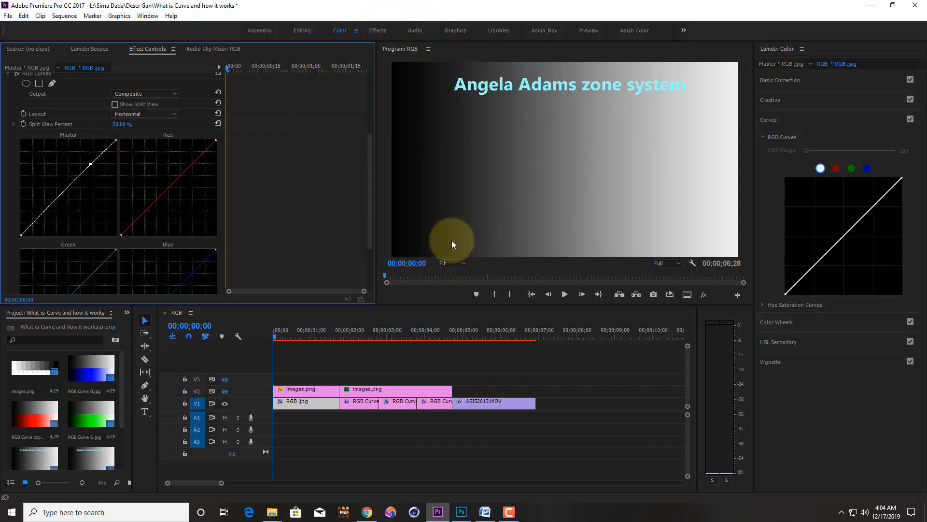
{"action": "left_click", "coordinate": [45, 211]}
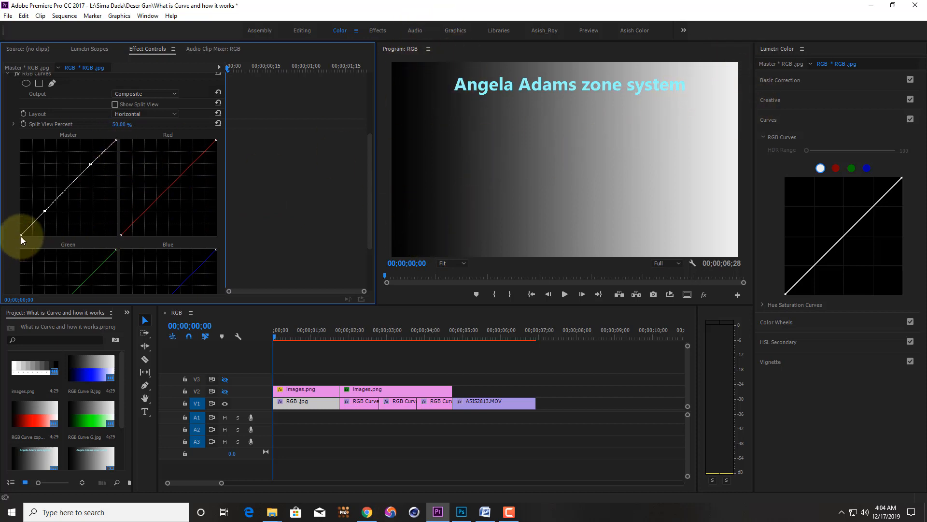
{"action": "mouse_move", "coordinate": [20, 236]}
{"action": "left_mouse_down"}
{"action": "mouse_move", "coordinate": [17, 198]}
{"action": "mouse_move", "coordinate": [7, 237]}
{"action": "left_mouse_up"}
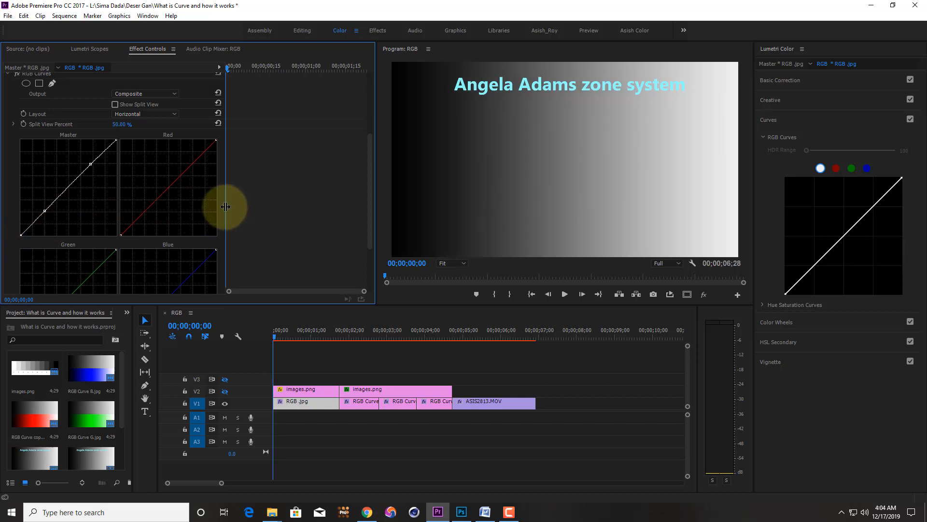
{"action": "left_click_drag", "start_coordinate": [226, 207], "coordinate": [279, 207]}
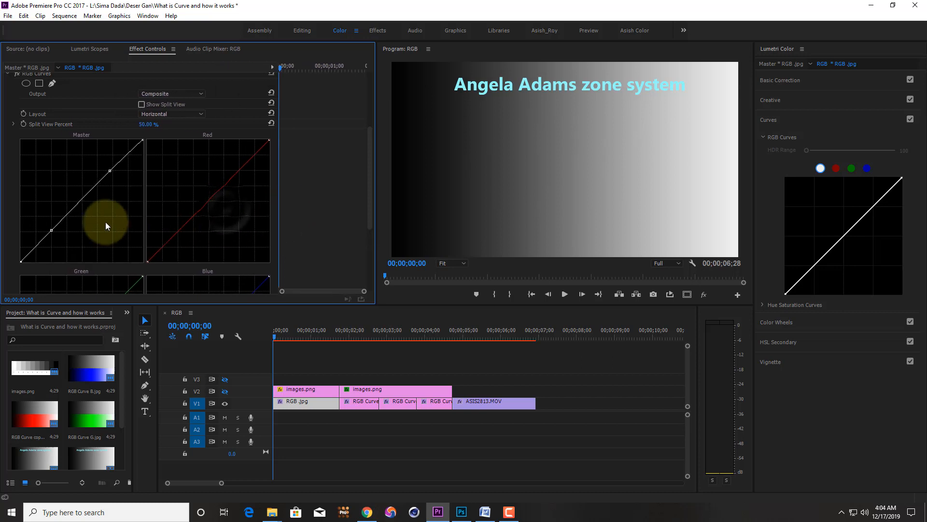
- Place an extra control point on the Master curve just above the lower-quarter point, removing and re-adding it once
{"action": "left_click", "coordinate": [54, 225]}
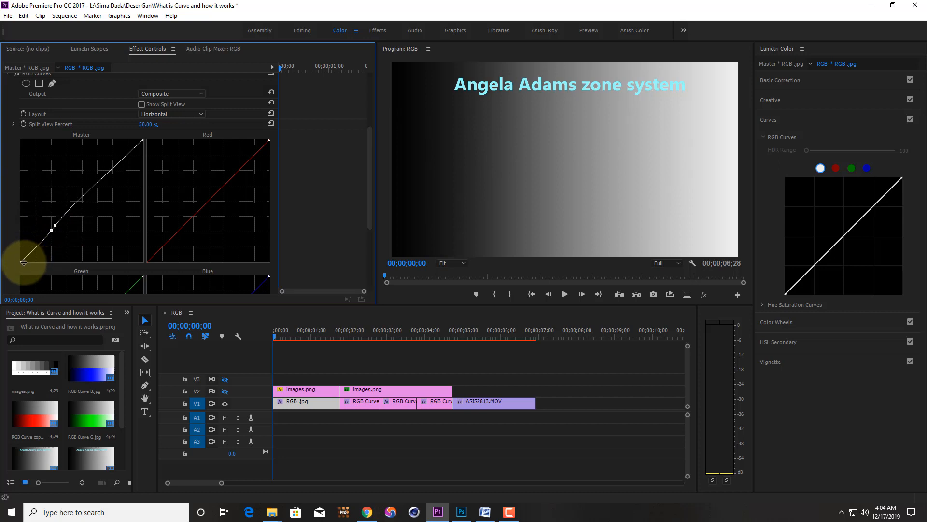
{"action": "left_click", "coordinate": [55, 225], "text": "ctrl"}
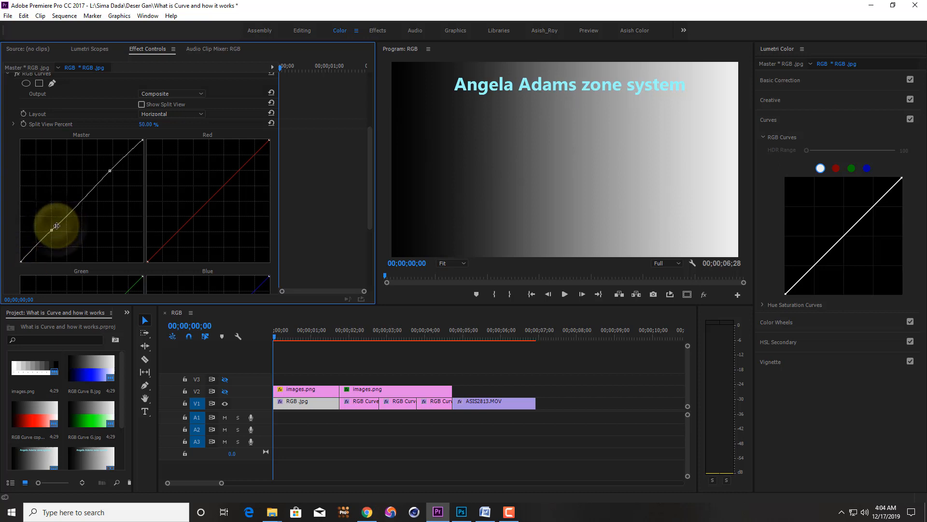
{"action": "left_click", "coordinate": [56, 225]}
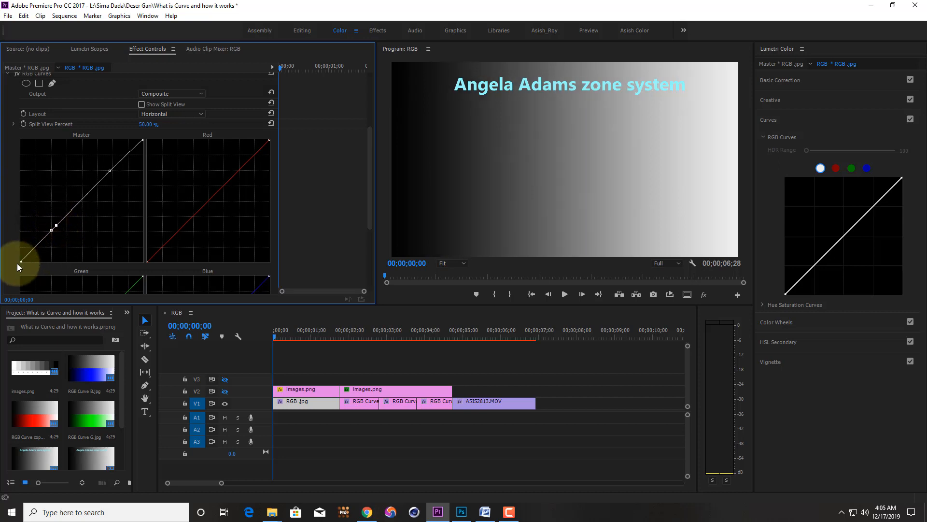
- Try to pull the Master curve's black point outside the graph, and add a shadow point and pull it off the curve
{"action": "left_click", "coordinate": [21, 261]}
{"action": "left_click_drag", "start_coordinate": [22, 262], "coordinate": [1, 271]}
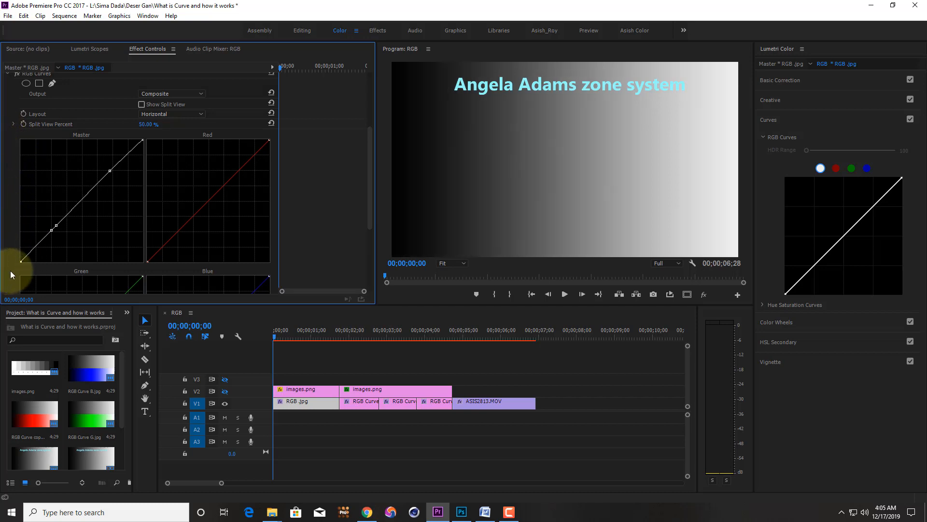
{"action": "left_click", "coordinate": [36, 244]}
{"action": "left_click_drag", "start_coordinate": [36, 244], "coordinate": [83, 306]}
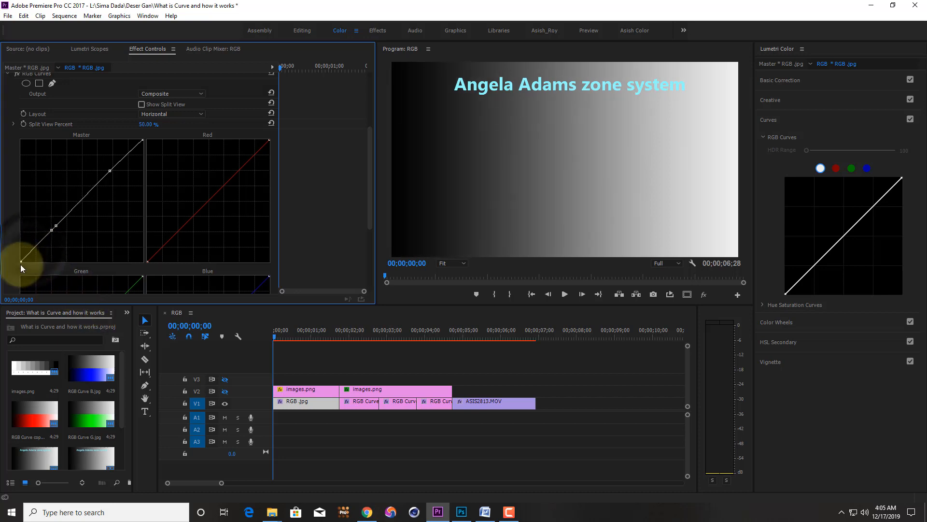
- Raise the Master curve's black point almost to the top of the graph and return it to the bottom corner
{"action": "left_click_drag", "start_coordinate": [20, 263], "coordinate": [13, 146]}
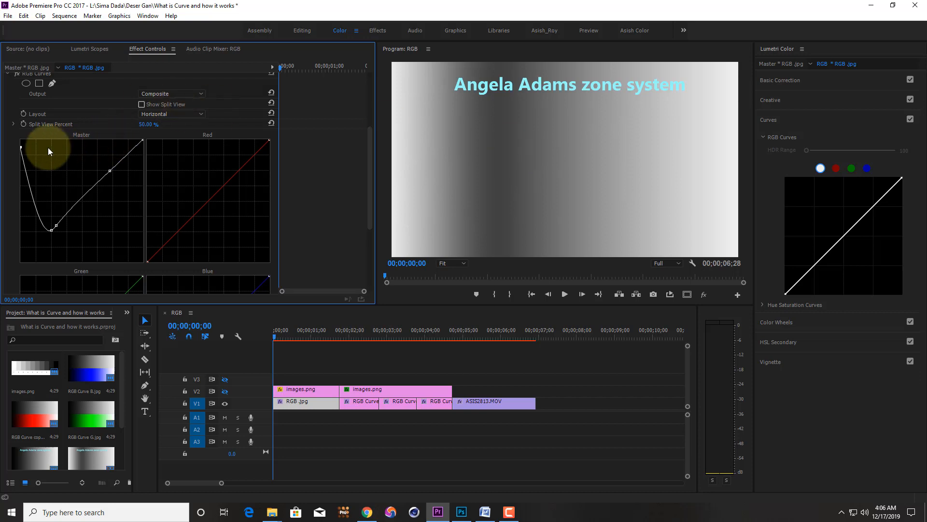
{"action": "left_click_drag", "start_coordinate": [22, 145], "coordinate": [10, 290]}
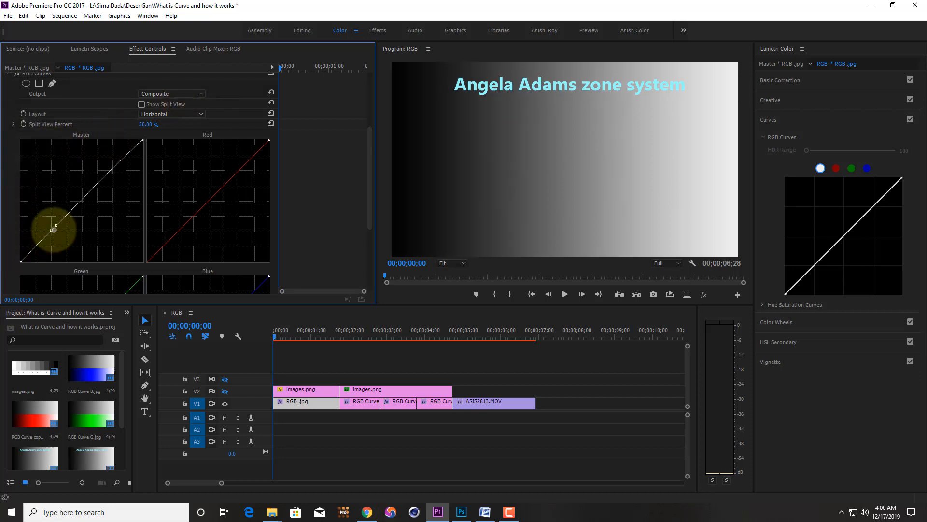
- Remove the two lower control points from the Master curve and add one just below the upper-quarter point
{"action": "mouse_move", "coordinate": [50, 230]}
{"action": "left_mouse_down"}
{"action": "mouse_move", "coordinate": [68, 245]}
{"action": "mouse_move", "coordinate": [50, 223]}
{"action": "left_mouse_up"}
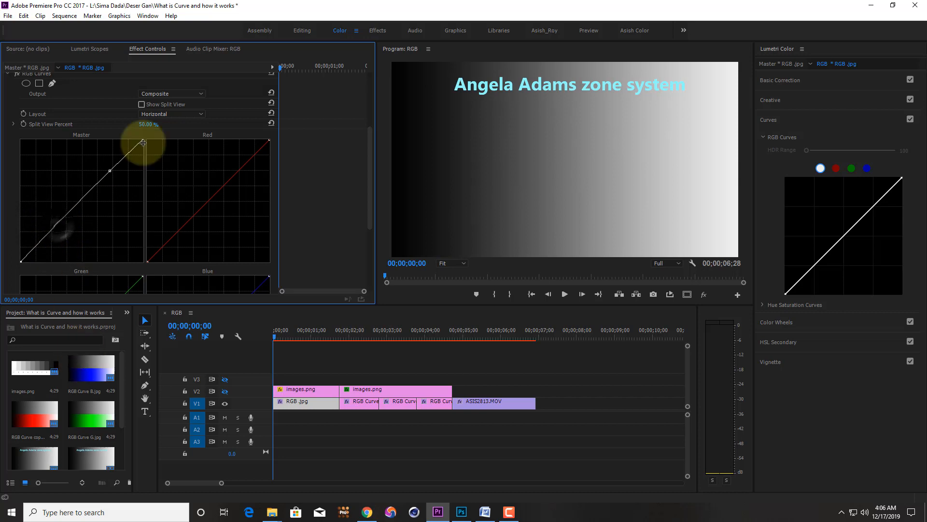
{"action": "left_click", "coordinate": [110, 172]}
{"action": "left_click", "coordinate": [106, 174]}
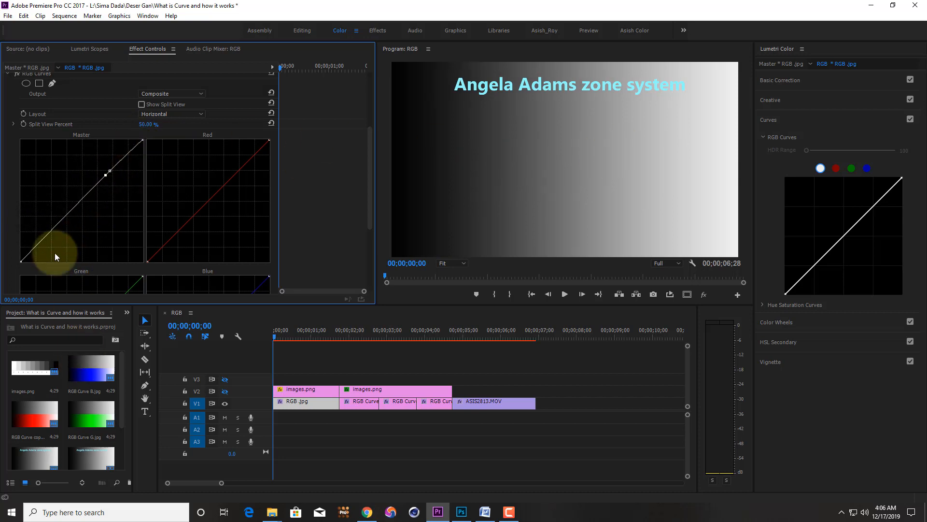
- Add two points near the Master curve's lower quarter and a midpoint, adjusting the midpoint until it sits at the graph's centre
{"action": "left_click_drag", "start_coordinate": [144, 139], "coordinate": [187, 135]}
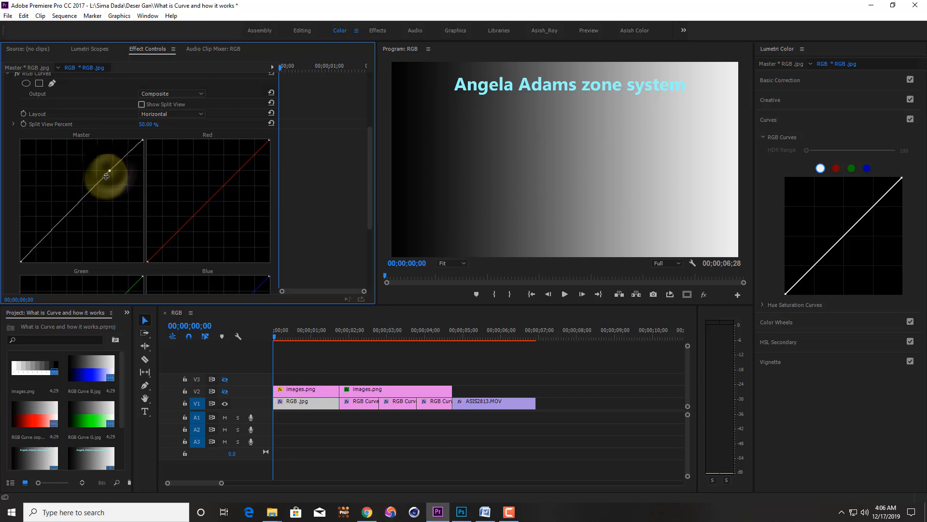
{"action": "left_click", "coordinate": [50, 227]}
{"action": "left_click", "coordinate": [57, 219]}
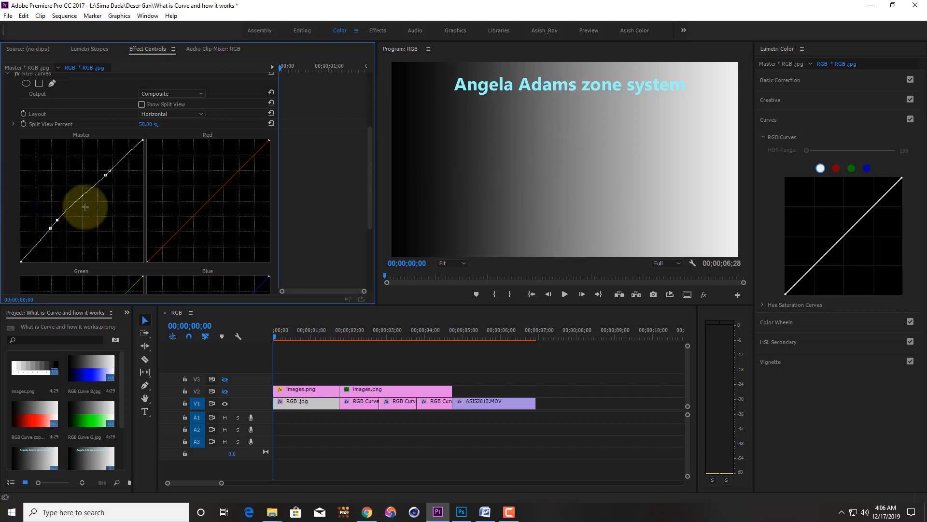
{"action": "mouse_move", "coordinate": [92, 197]}
{"action": "left_mouse_down"}
{"action": "mouse_move", "coordinate": [65, 182]}
{"action": "mouse_move", "coordinate": [89, 209]}
{"action": "mouse_move", "coordinate": [86, 193]}
{"action": "left_mouse_up"}
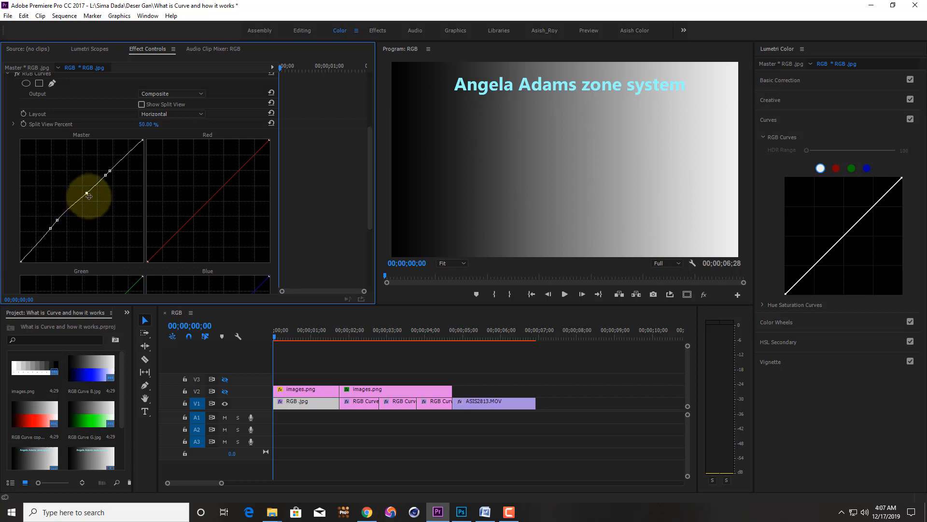
{"action": "mouse_move", "coordinate": [86, 192]}
{"action": "left_mouse_down"}
{"action": "mouse_move", "coordinate": [94, 206]}
{"action": "mouse_move", "coordinate": [79, 184]}
{"action": "mouse_move", "coordinate": [90, 197]}
{"action": "left_mouse_up"}
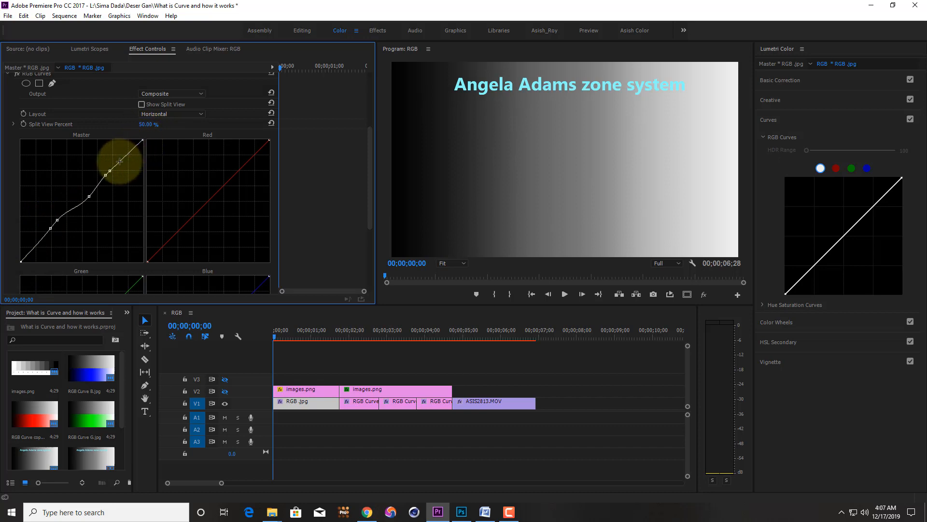
{"action": "left_click_drag", "start_coordinate": [89, 196], "coordinate": [83, 200]}
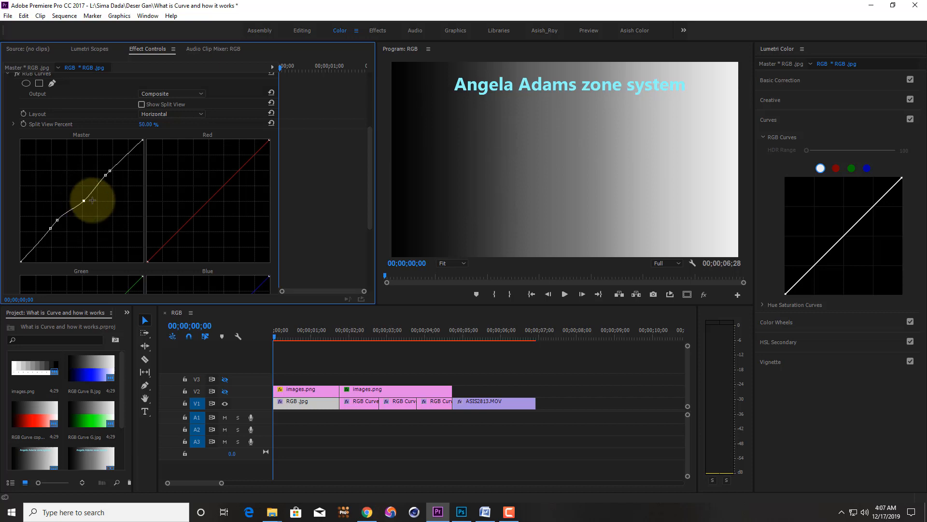
- Move the Red curve's black point along the graph's base to the opposite corner and undo the move after viewing the image
{"action": "scroll", "coordinate": [148, 207], "scroll_direction": "down", "scroll_amount": 1}
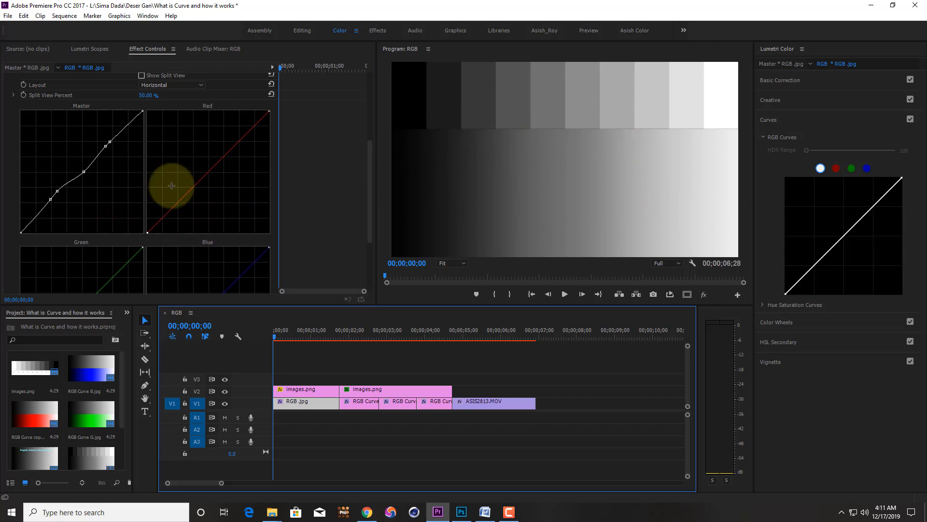
{"action": "left_click_drag", "start_coordinate": [147, 232], "coordinate": [314, 234]}
{"action": "scroll", "coordinate": [456, 216], "scroll_direction": "down", "scroll_amount": 3}
{"action": "scroll", "coordinate": [456, 220], "scroll_direction": "down", "scroll_amount": 1}
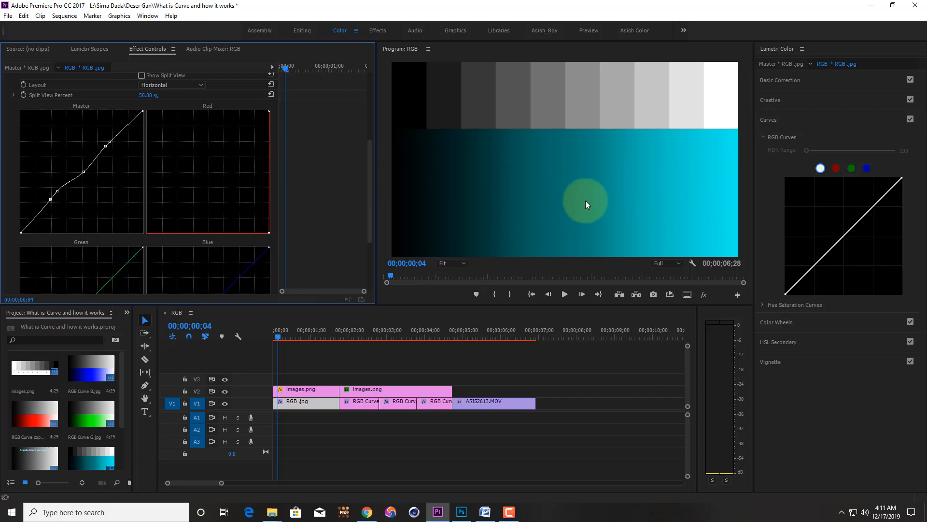
{"action": "scroll", "coordinate": [619, 193], "scroll_direction": "down", "scroll_amount": 5}
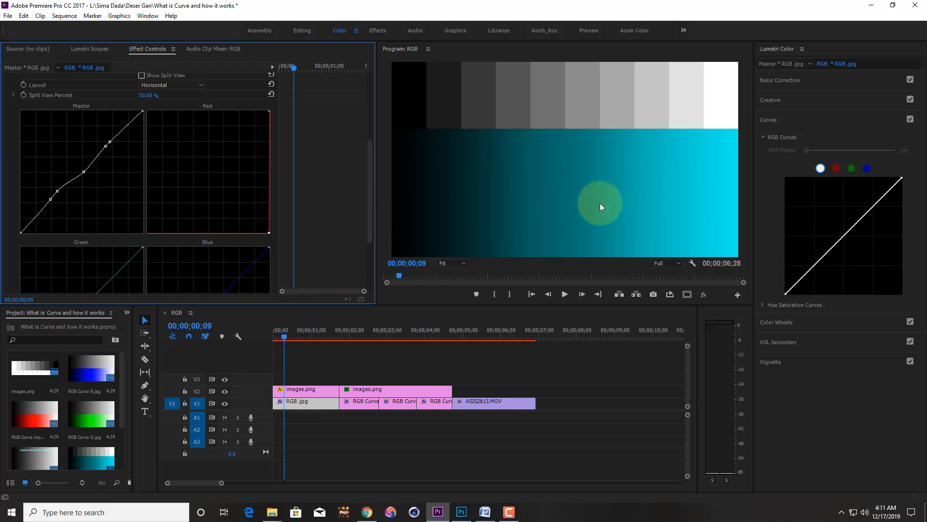
{"action": "scroll", "coordinate": [483, 209], "scroll_direction": "down", "scroll_amount": 3}
{"action": "scroll", "coordinate": [311, 213], "scroll_direction": "up", "scroll_amount": 3}
{"action": "scroll", "coordinate": [329, 211], "scroll_direction": "down", "scroll_amount": 5}
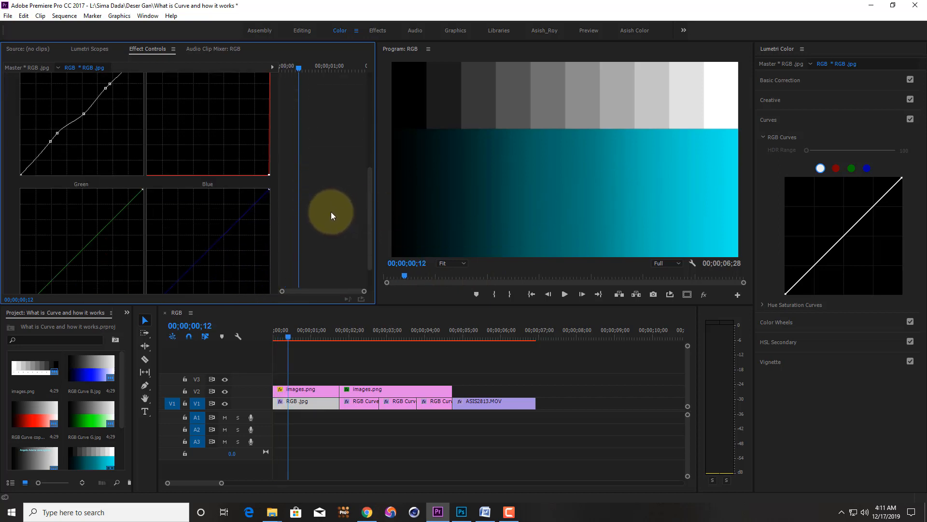
{"action": "scroll", "coordinate": [331, 213], "scroll_direction": "down", "scroll_amount": 2}
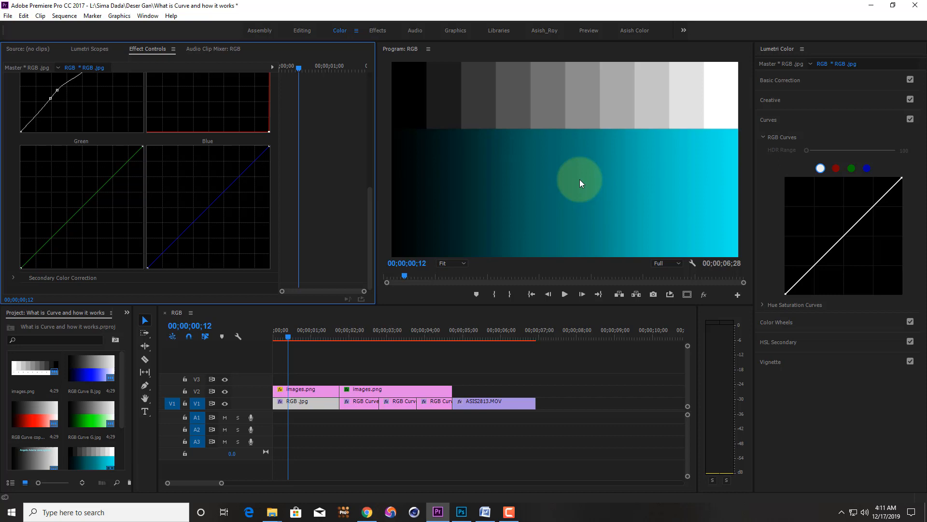
{"action": "scroll", "coordinate": [240, 200], "scroll_direction": "up", "scroll_amount": 2}
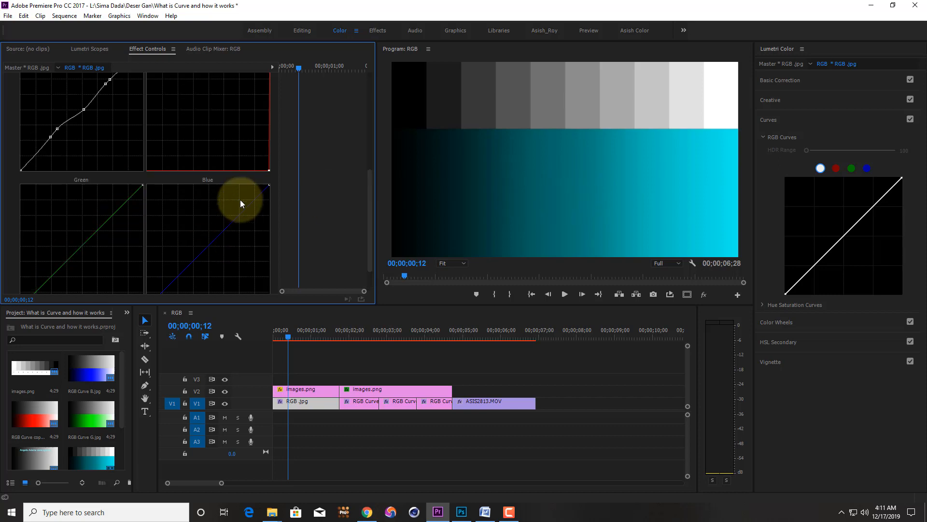
{"action": "key", "text": "ctrl+z"}
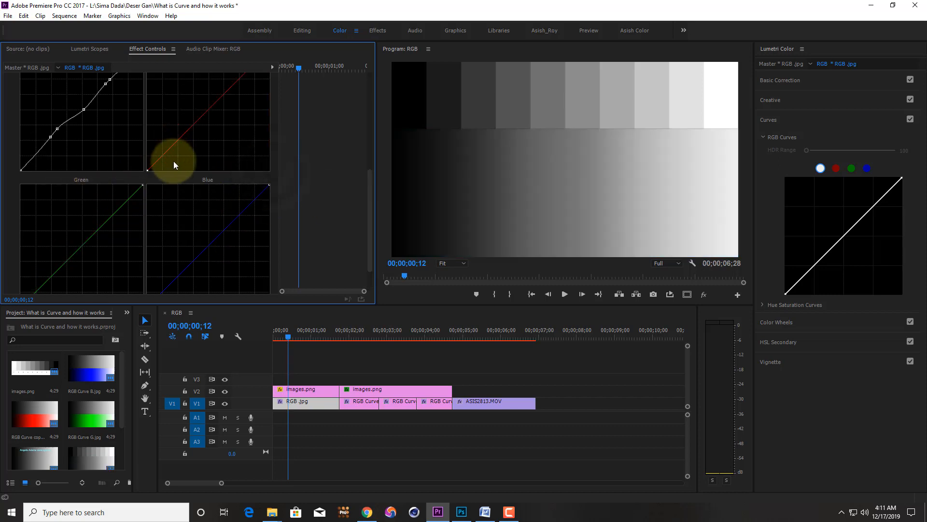
- Move the Green curve's black point along the graph's base to the opposite corner and return it to its original corner
{"action": "scroll", "coordinate": [173, 167], "scroll_direction": "down", "scroll_amount": 2}
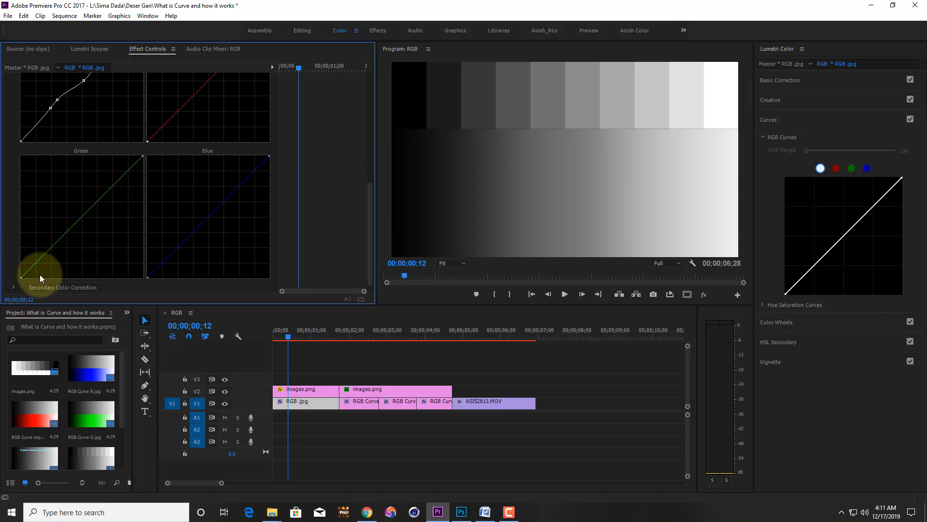
{"action": "left_click_drag", "start_coordinate": [20, 277], "coordinate": [154, 284]}
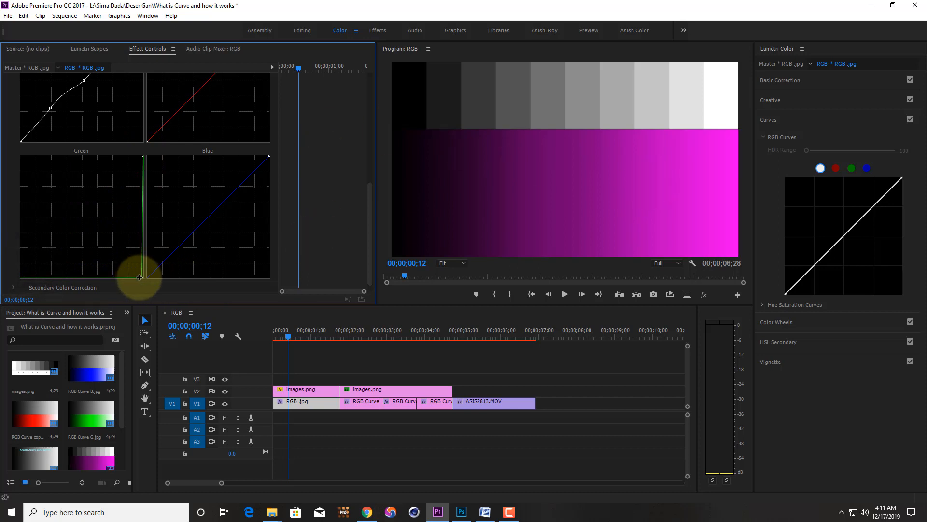
{"action": "left_click_drag", "start_coordinate": [139, 277], "coordinate": [12, 276]}
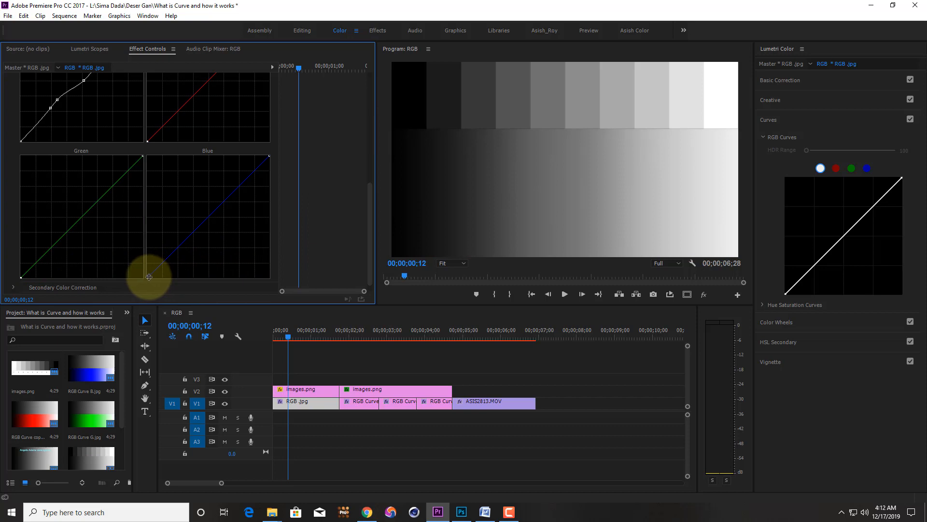
- Move the Blue curve's black point to the opposite base corner, undo it, and step back to frame 00;00;00;04
{"action": "left_click_drag", "start_coordinate": [152, 277], "coordinate": [281, 282]}
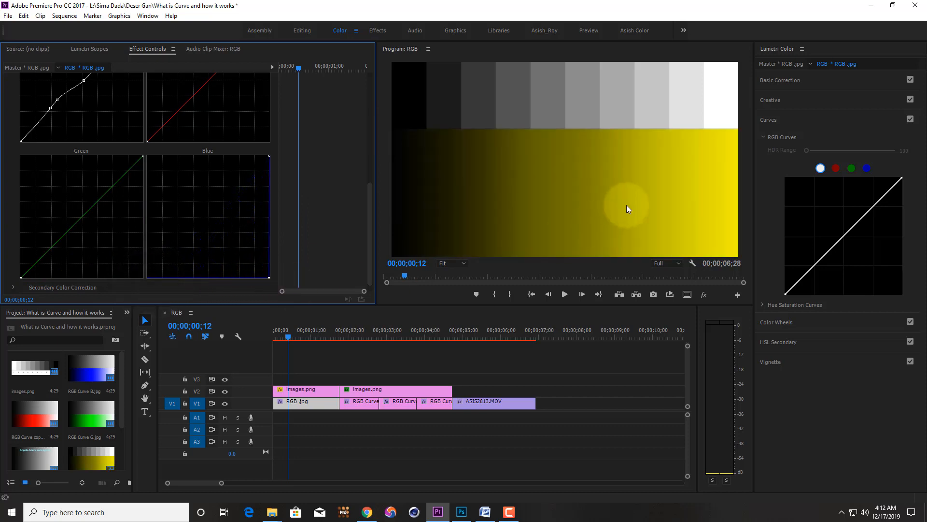
{"action": "key", "text": "Left"}
{"action": "key", "text": "Left"}
{"action": "key", "text": "Left"}
{"action": "key", "text": "Left"}
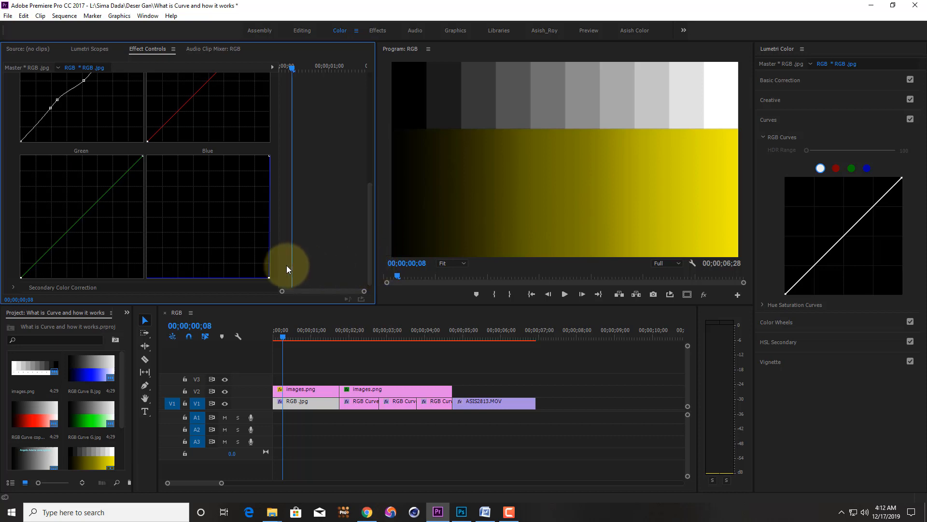
{"action": "key", "text": "ctrl+z"}
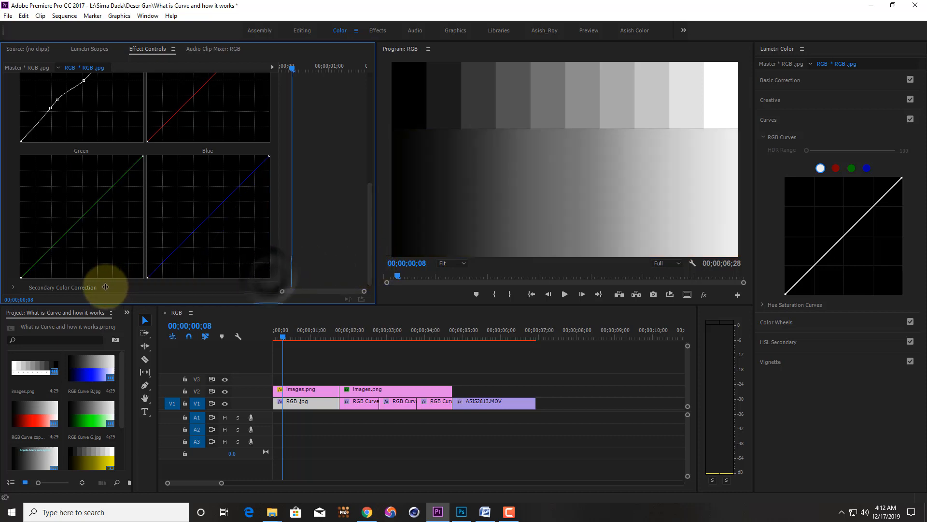
{"action": "key", "text": "Left"}
{"action": "key", "text": "Left"}
{"action": "key", "text": "Left"}
{"action": "key", "text": "Left"}
{"action": "left_click", "coordinate": [317, 343]}
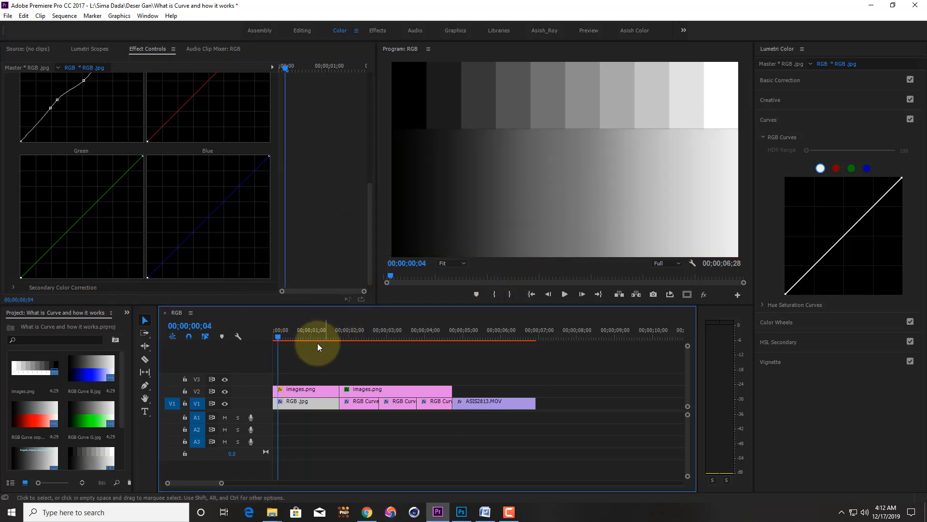
- Check the gradient's levels in the Lumetri Scopes and return to the clip's RGB Curves settings
{"action": "scroll", "coordinate": [254, 232], "scroll_direction": "up", "scroll_amount": 3}
{"action": "scroll", "coordinate": [254, 233], "scroll_direction": "down", "scroll_amount": 2}
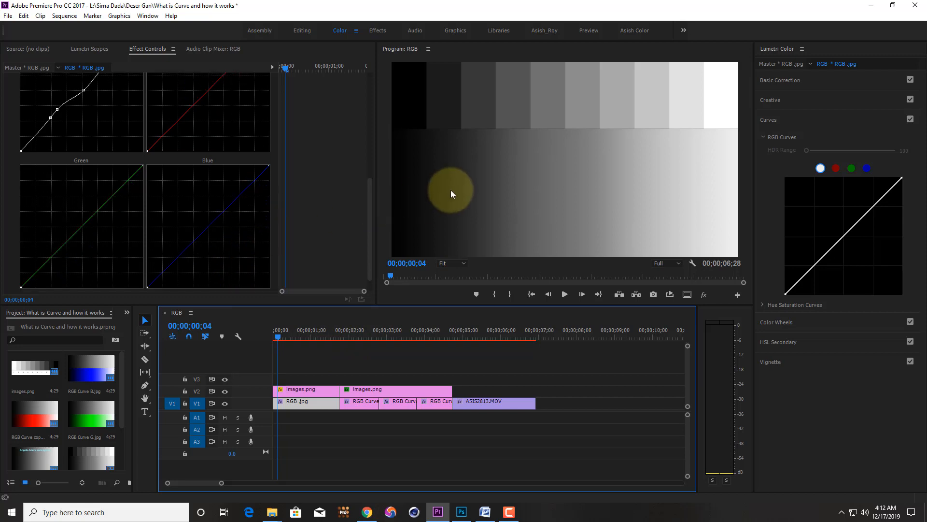
{"action": "left_click", "coordinate": [109, 49]}
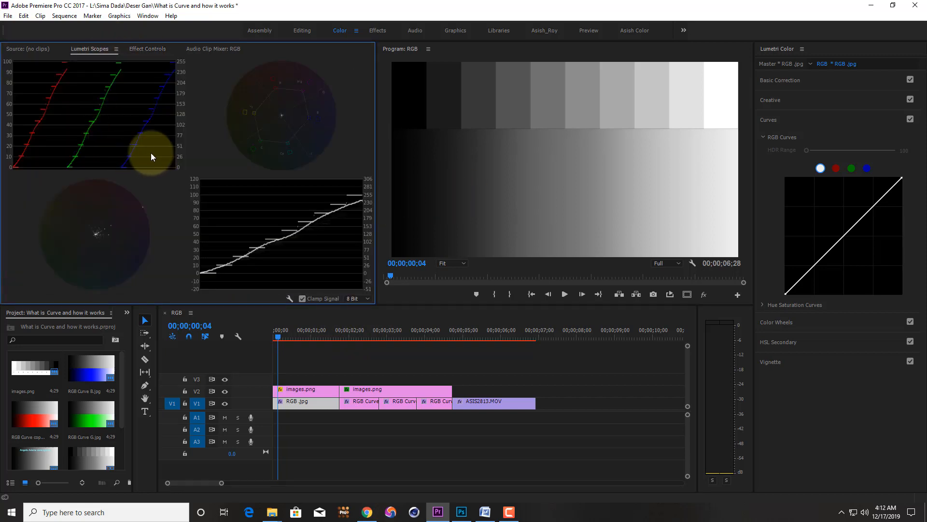
{"action": "left_click", "coordinate": [144, 56]}
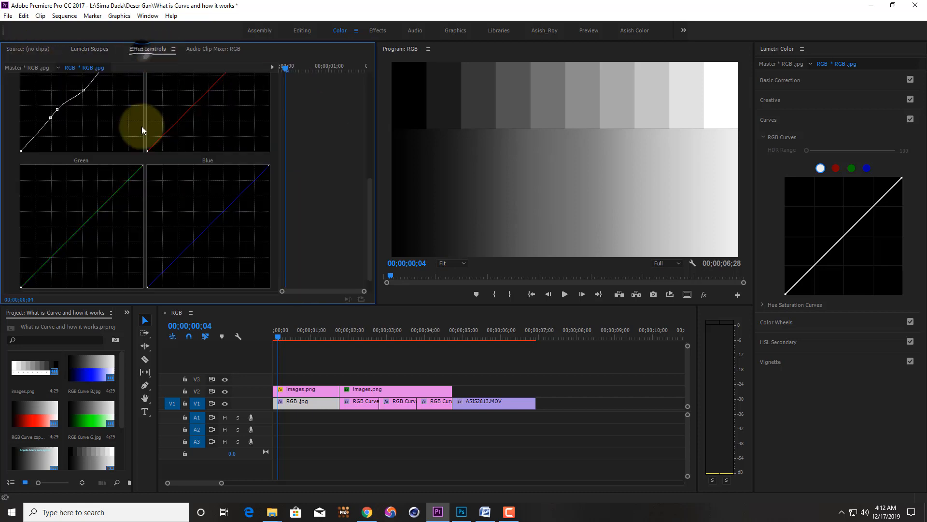
- Remove all the added control points from the Master curve so that only its two end points remain
{"action": "scroll", "coordinate": [104, 158], "scroll_direction": "up", "scroll_amount": 1}
{"action": "left_click", "coordinate": [106, 103], "text": "ctrl"}
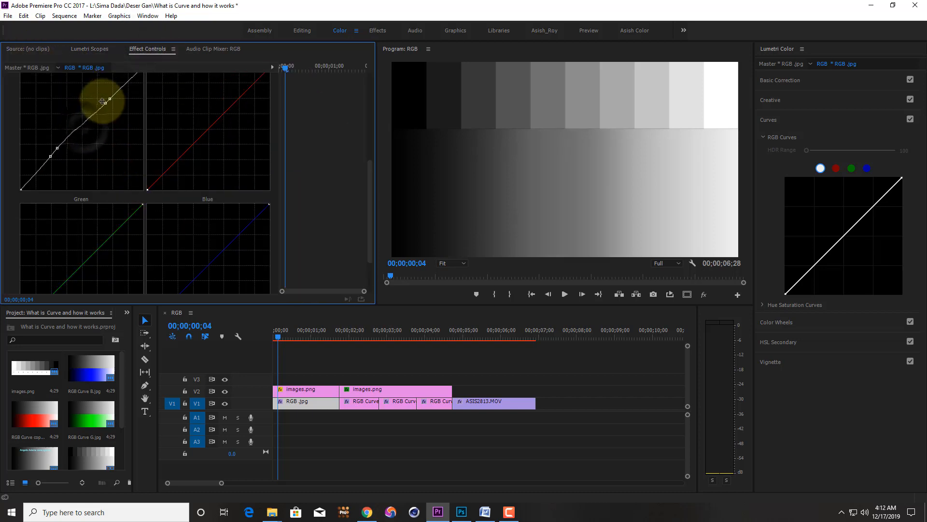
{"action": "left_click", "coordinate": [110, 99], "text": "ctrl"}
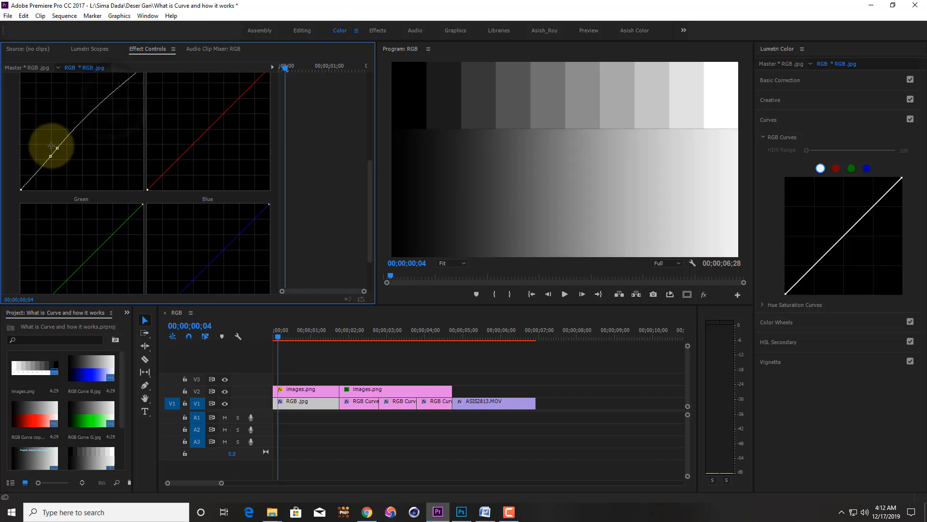
{"action": "left_click_drag", "start_coordinate": [57, 148], "coordinate": [97, 185]}
{"action": "left_click_drag", "start_coordinate": [52, 155], "coordinate": [227, 182]}
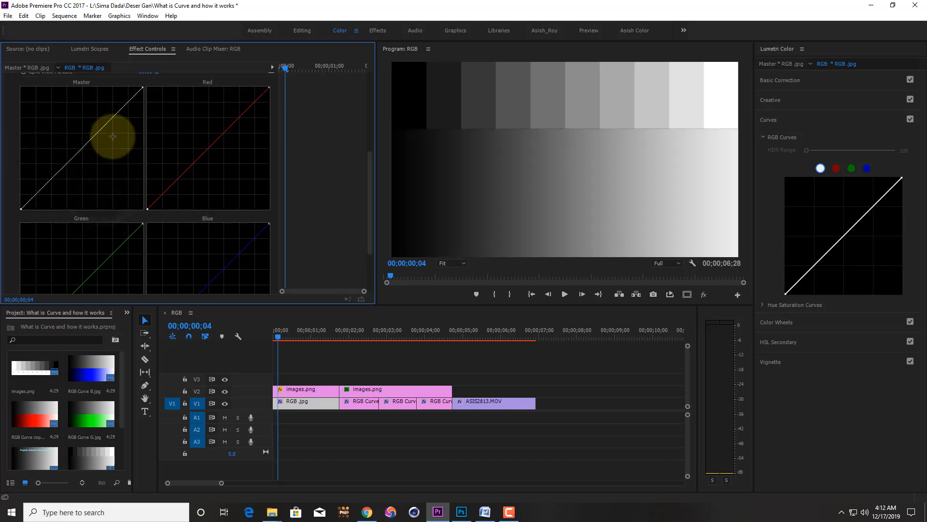
- Move the Blue curve's black point along the graph's base to the opposite corner and preview the clip from the sequence start
{"action": "scroll", "coordinate": [126, 155], "scroll_direction": "up", "scroll_amount": 1}
{"action": "scroll", "coordinate": [144, 172], "scroll_direction": "down", "scroll_amount": 1}
{"action": "scroll", "coordinate": [149, 218], "scroll_direction": "down", "scroll_amount": 3}
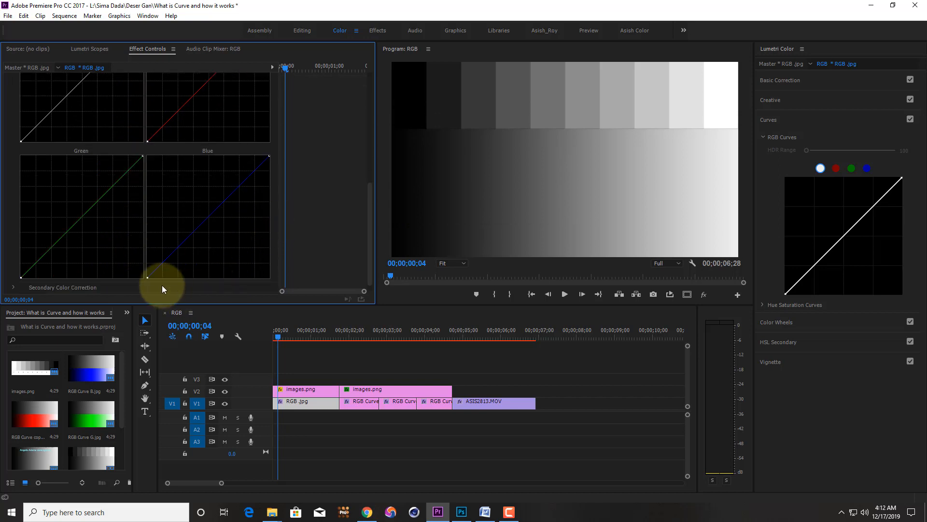
{"action": "left_click_drag", "start_coordinate": [147, 277], "coordinate": [300, 288]}
{"action": "left_click", "coordinate": [664, 207]}
{"action": "key", "text": "Home"}
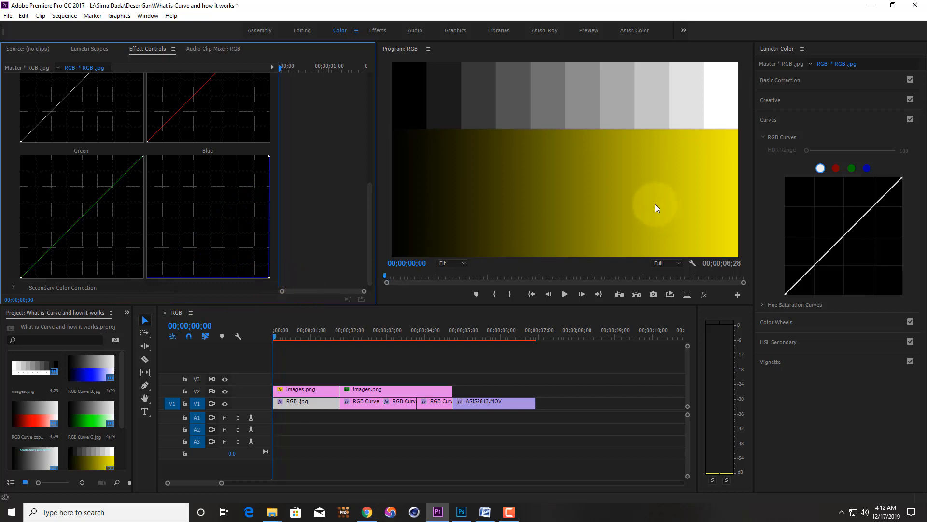
{"action": "key", "text": "space"}
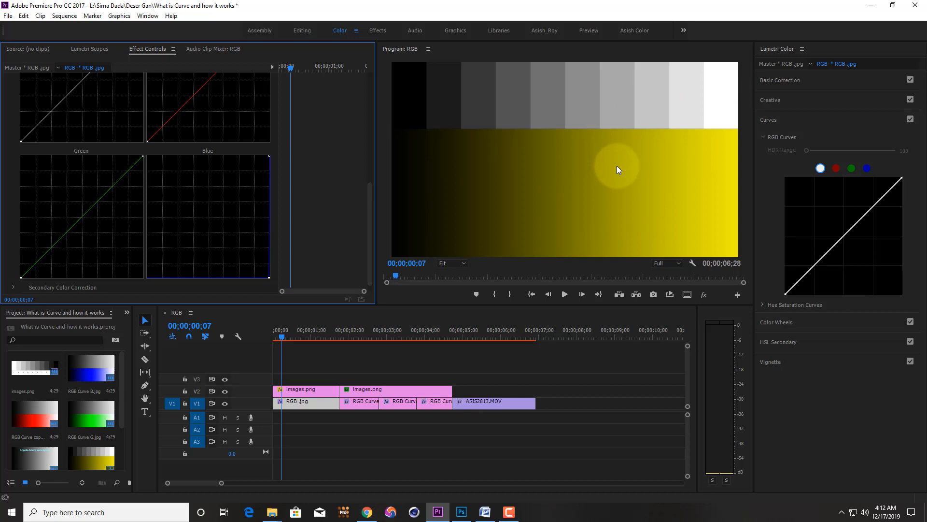
- Place two adjacent control points near the Master curve's lower quarter, adding an upper-quarter point and removing it again
{"action": "scroll", "coordinate": [71, 171], "scroll_direction": "up", "scroll_amount": 4}
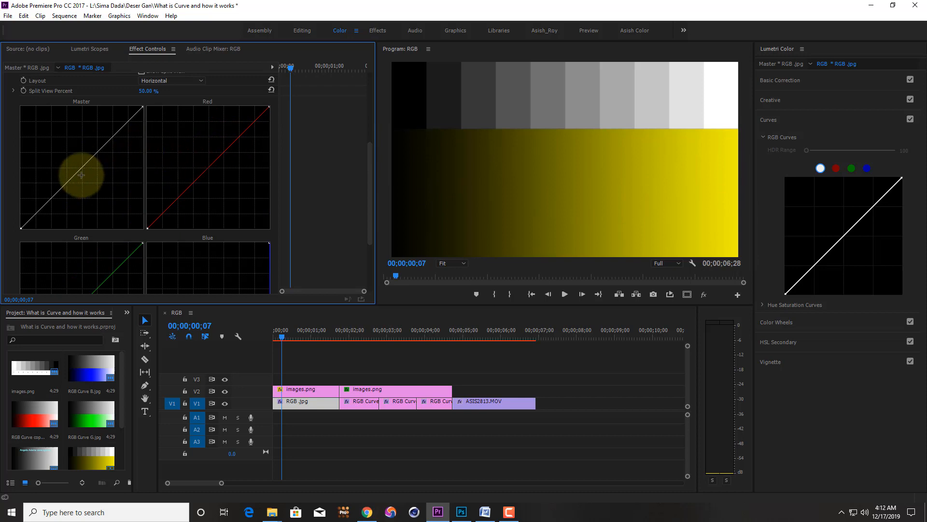
{"action": "left_click", "coordinate": [113, 136]}
{"action": "left_click", "coordinate": [50, 198]}
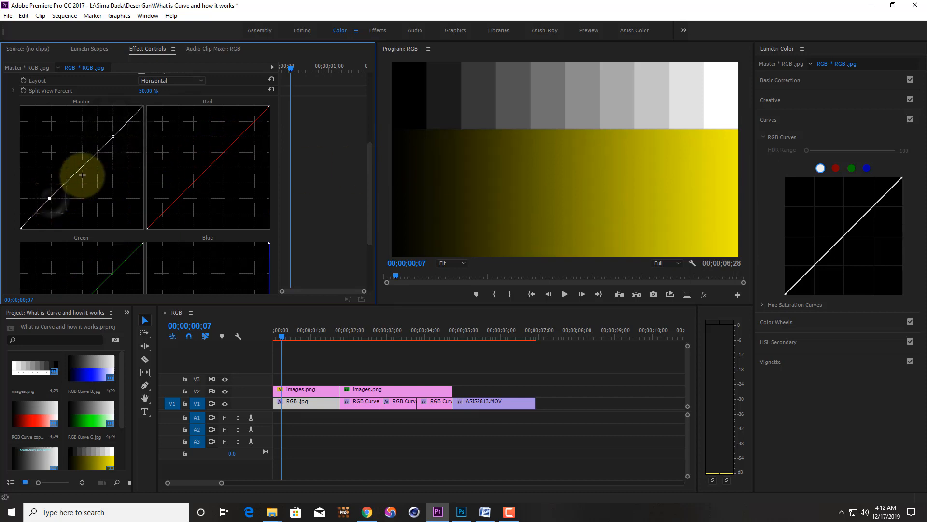
{"action": "left_click_drag", "start_coordinate": [82, 165], "coordinate": [52, 194]}
{"action": "mouse_move", "coordinate": [21, 227]}
{"action": "left_mouse_down"}
{"action": "mouse_move", "coordinate": [40, 230]}
{"action": "mouse_move", "coordinate": [21, 227]}
{"action": "left_mouse_up"}
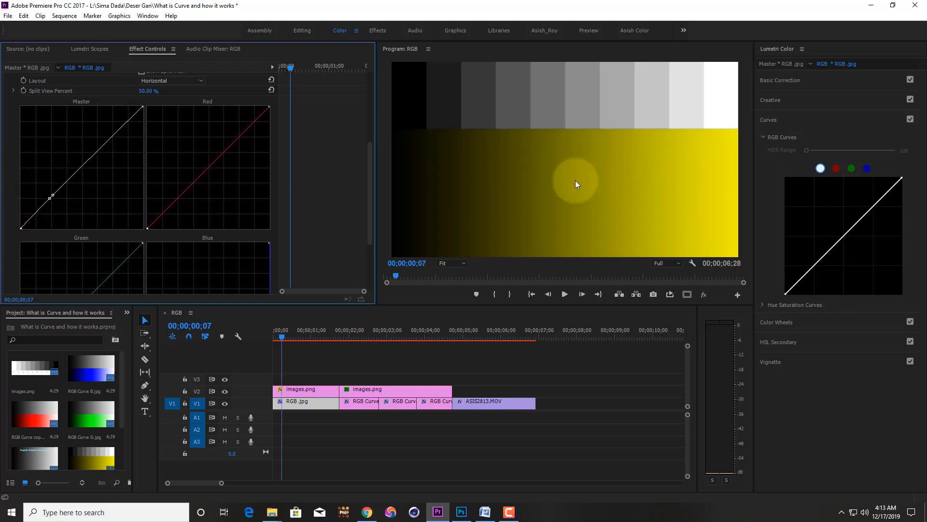
- Add a control point to the Green curve between its lower quarter and centre, and shift its black point slightly inward, undoing that shift
{"action": "scroll", "coordinate": [234, 179], "scroll_direction": "down", "scroll_amount": 5}
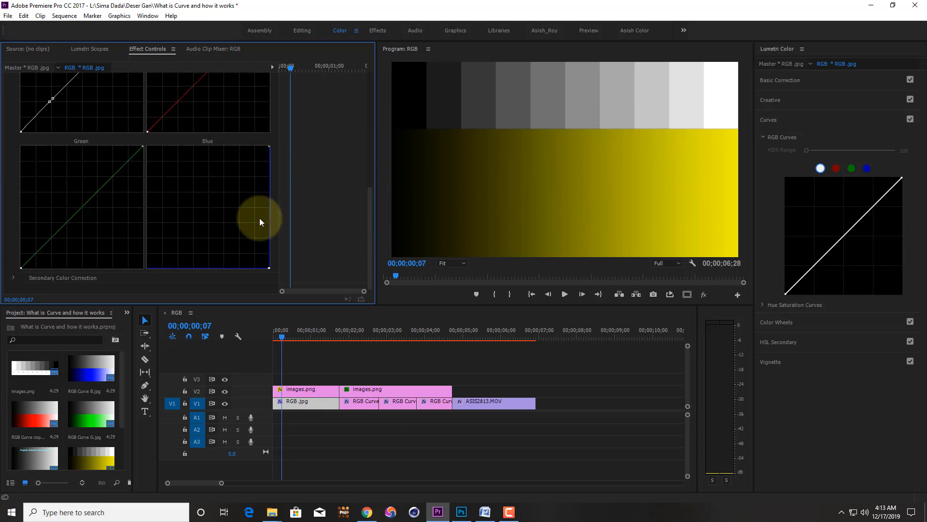
{"action": "scroll", "coordinate": [163, 209], "scroll_direction": "up", "scroll_amount": 2}
{"action": "scroll", "coordinate": [137, 214], "scroll_direction": "down", "scroll_amount": 2}
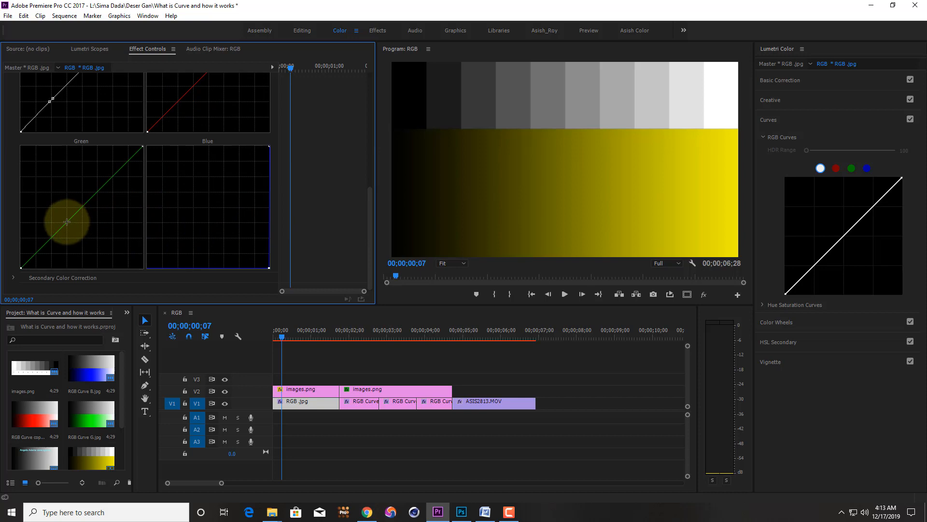
{"action": "left_click", "coordinate": [66, 222]}
{"action": "left_click_drag", "start_coordinate": [21, 267], "coordinate": [38, 269]}
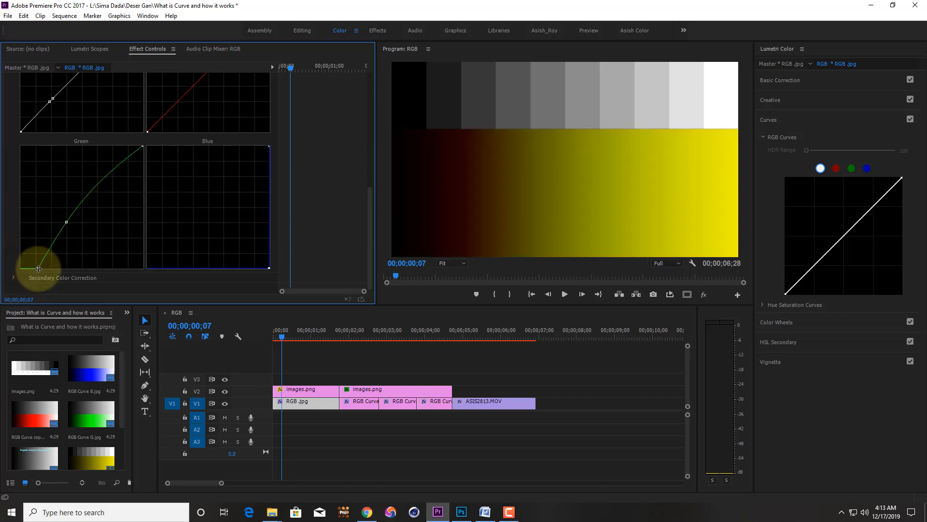
{"action": "key", "text": "ctrl+z"}
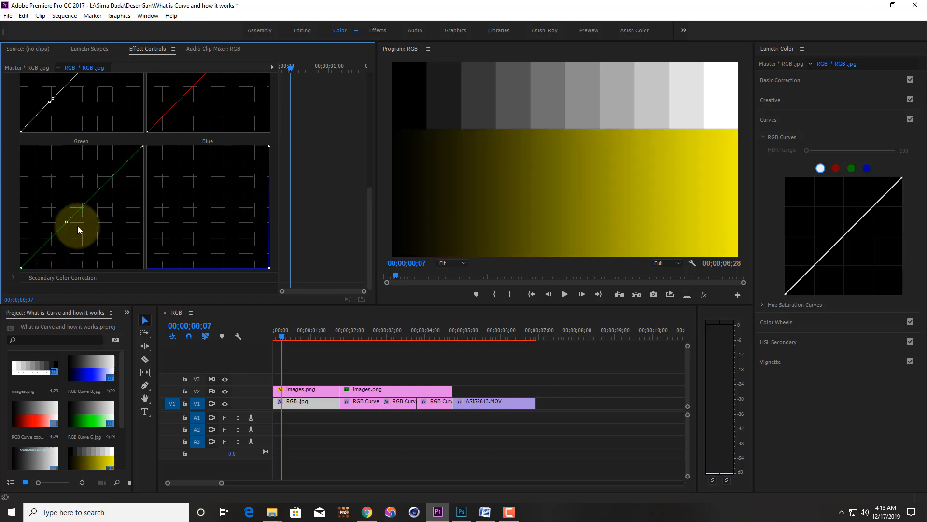
- Place a second control point on the Green curve immediately above the existing one
{"action": "left_click", "coordinate": [70, 219]}
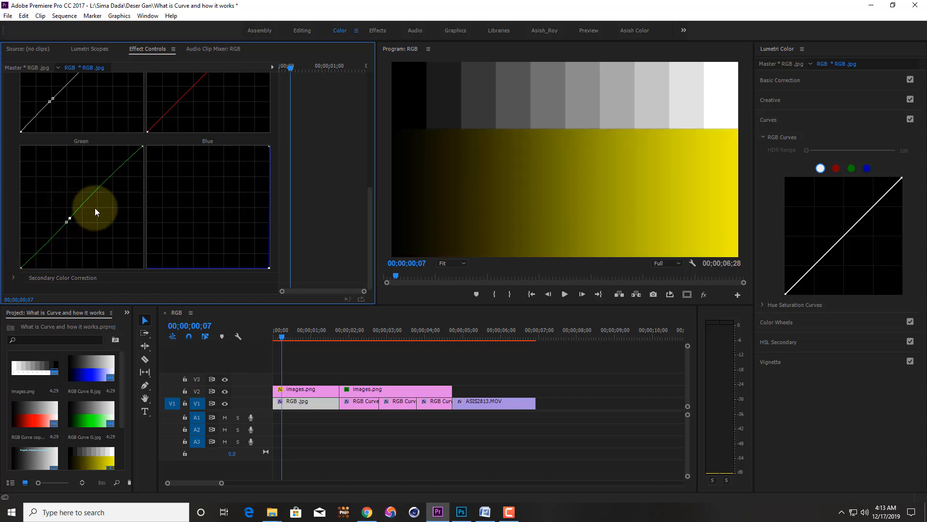
{"action": "scroll", "coordinate": [144, 177], "scroll_direction": "up", "scroll_amount": 1}
{"action": "scroll", "coordinate": [183, 155], "scroll_direction": "up", "scroll_amount": 3}
{"action": "scroll", "coordinate": [103, 269], "scroll_direction": "down", "scroll_amount": 2}
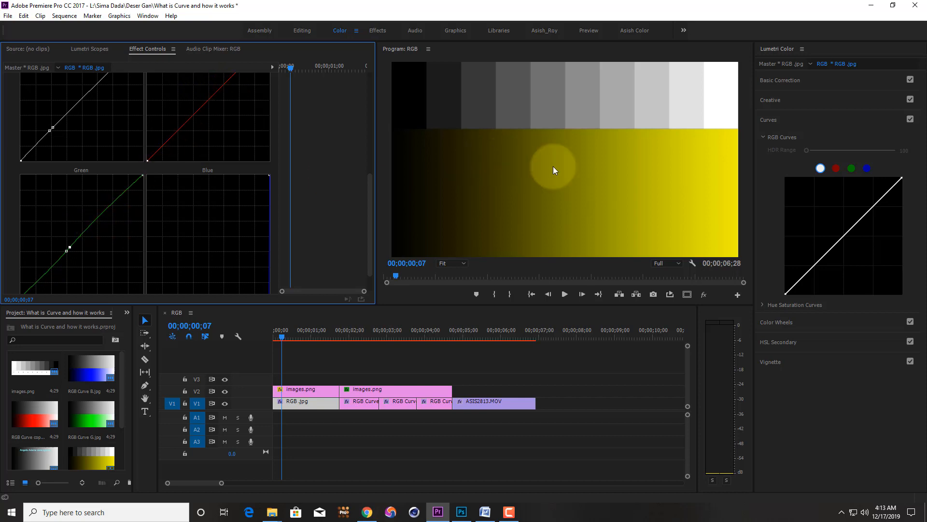
{"action": "scroll", "coordinate": [85, 268], "scroll_direction": "down", "scroll_amount": 1}
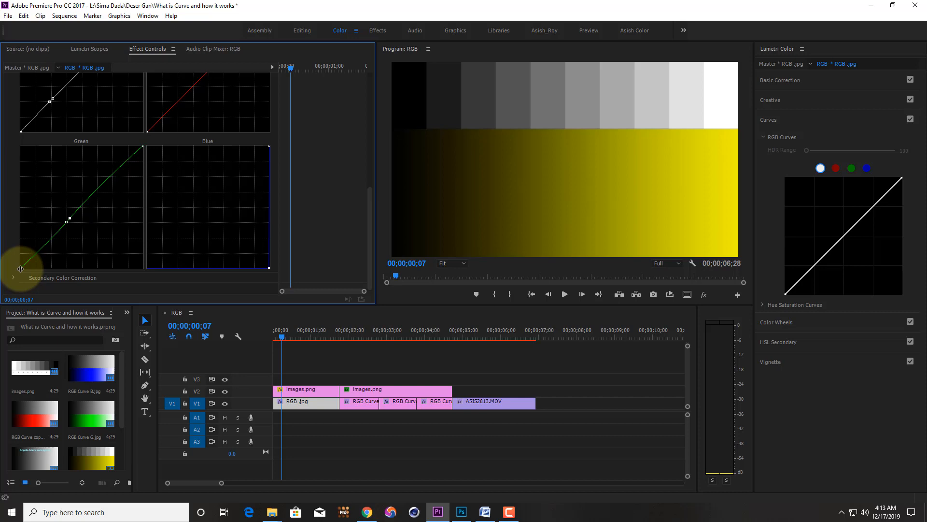
- Shift the Green curve's black point inward along the graph's base to about a third of its width
{"action": "left_click_drag", "start_coordinate": [21, 268], "coordinate": [57, 269]}
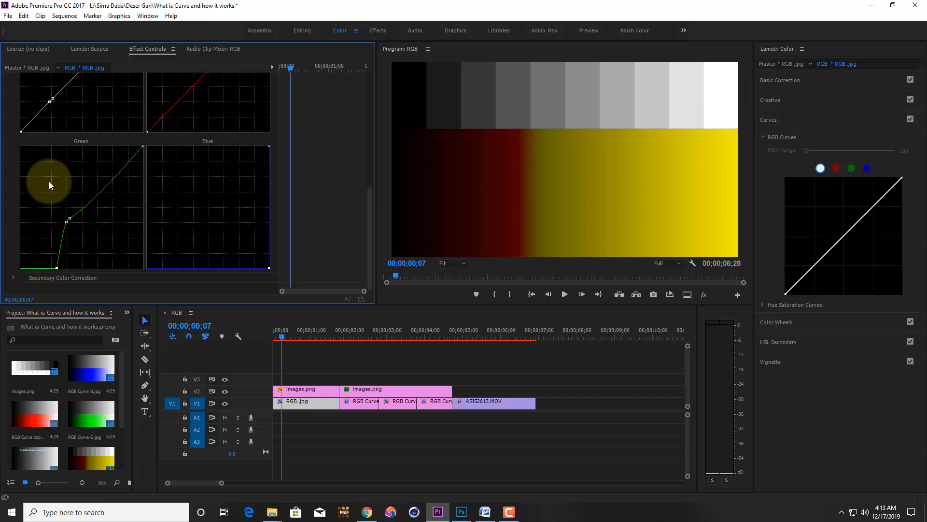
{"action": "left_click_drag", "start_coordinate": [58, 267], "coordinate": [60, 267]}
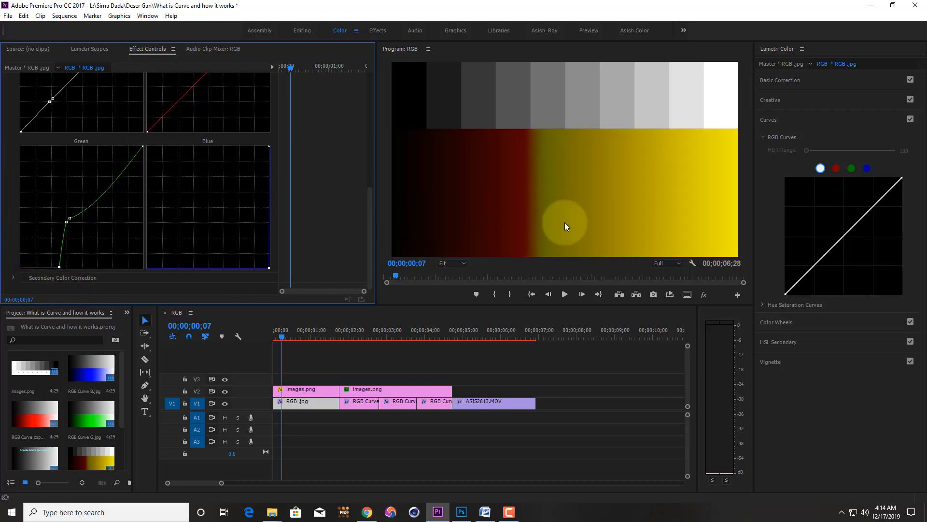
{"action": "scroll", "coordinate": [138, 219], "scroll_direction": "up", "scroll_amount": 1}
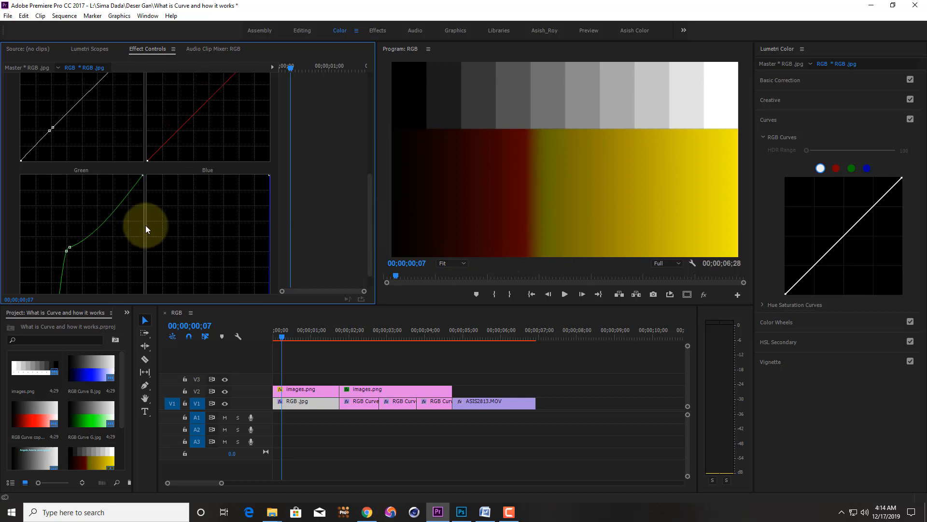
{"action": "scroll", "coordinate": [149, 227], "scroll_direction": "down", "scroll_amount": 1}
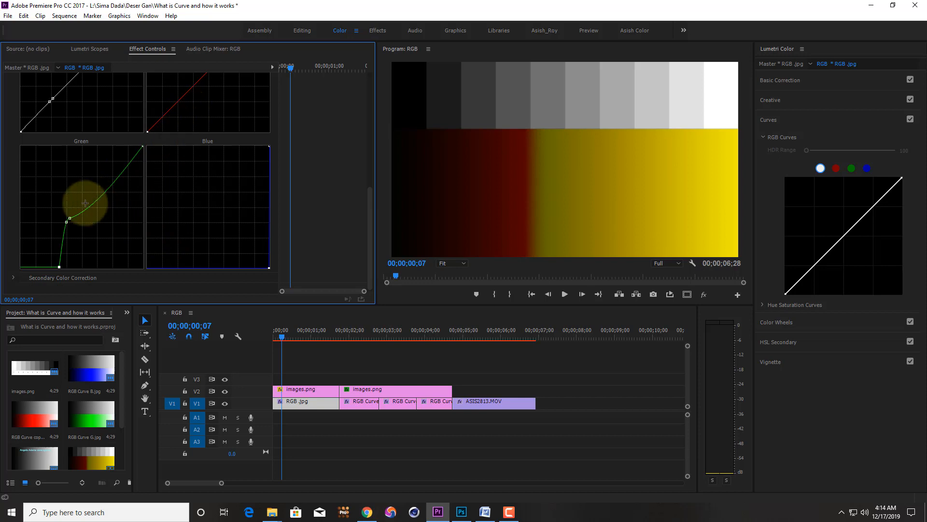
- Remove the Green curve's added control points, try its black point at the base's opposite corner, and restore the straight diagonal
{"action": "scroll", "coordinate": [142, 174], "scroll_direction": "up", "scroll_amount": 1}
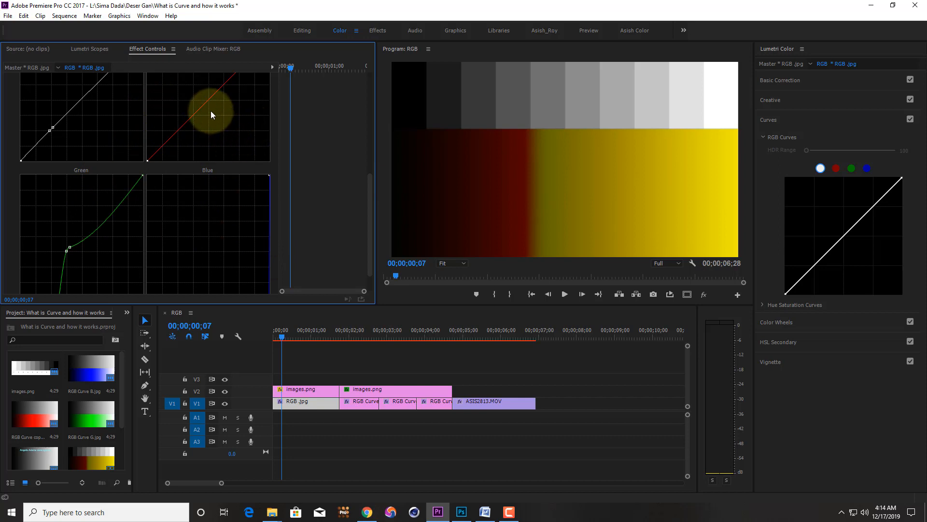
{"action": "scroll", "coordinate": [213, 120], "scroll_direction": "down", "scroll_amount": 2}
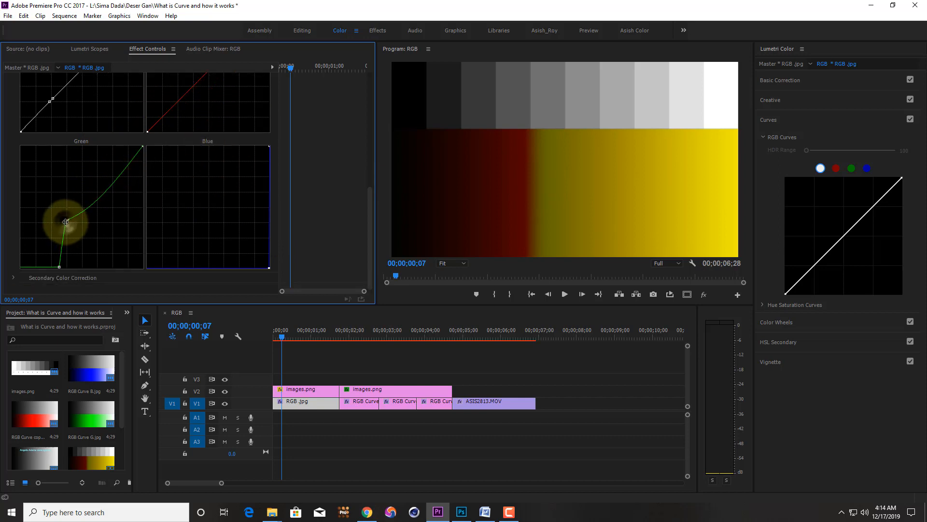
{"action": "left_click_drag", "start_coordinate": [65, 222], "coordinate": [3, 221]}
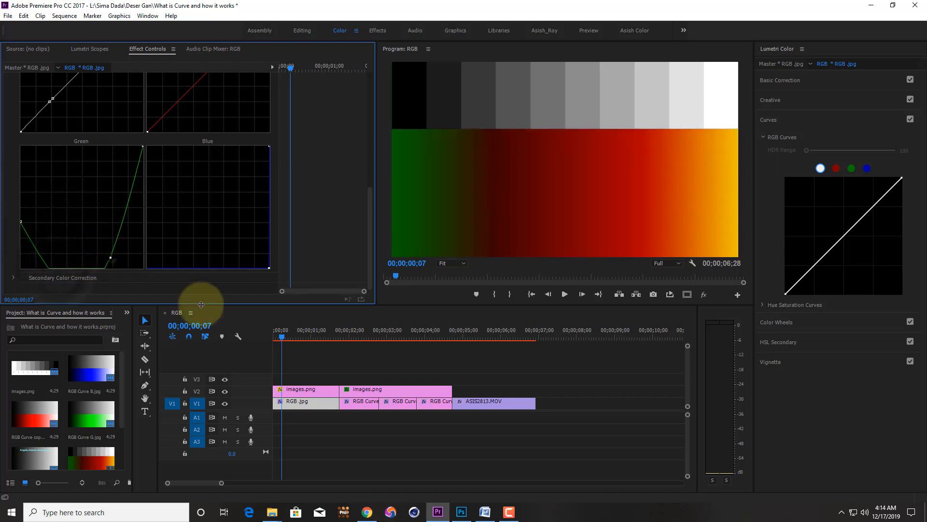
{"action": "left_click_drag", "start_coordinate": [110, 258], "coordinate": [10, 290]}
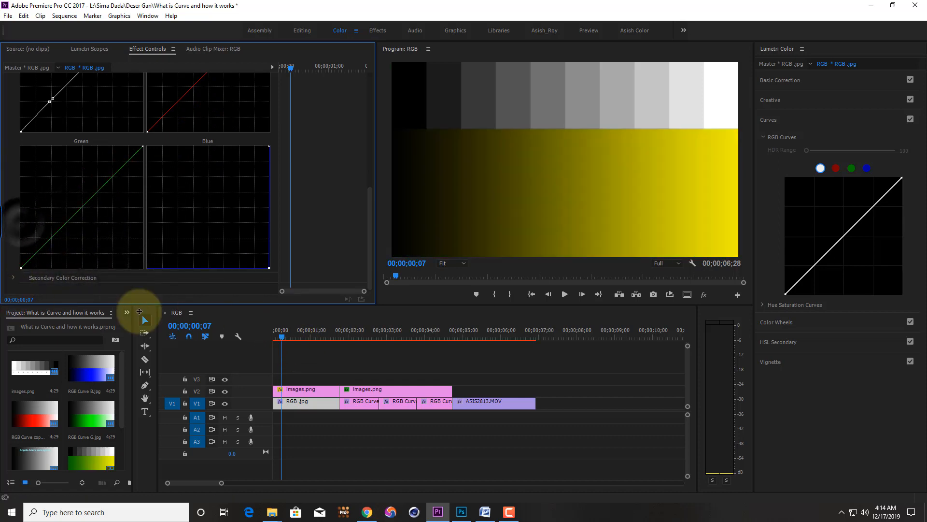
{"action": "left_click_drag", "start_coordinate": [139, 312], "coordinate": [140, 267]}
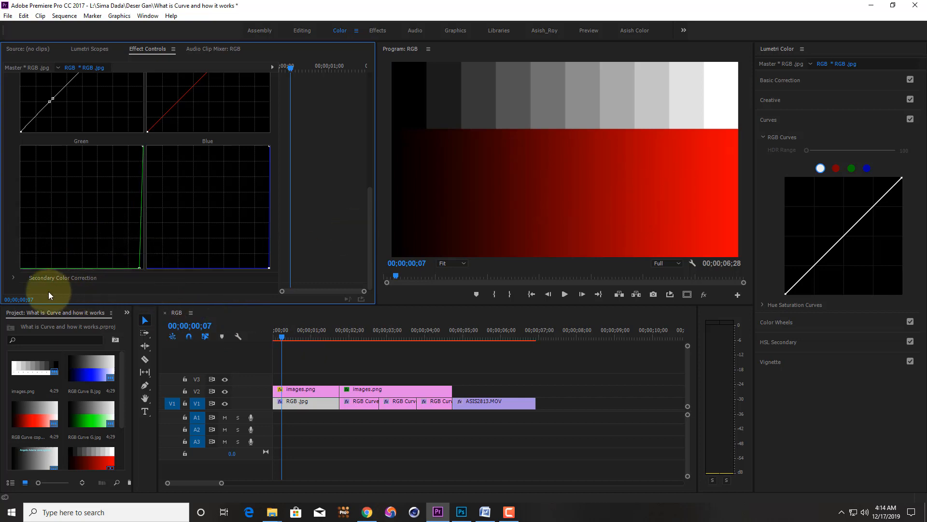
{"action": "key", "text": "ctrl+z"}
{"action": "left_click_drag", "start_coordinate": [20, 221], "coordinate": [15, 292]}
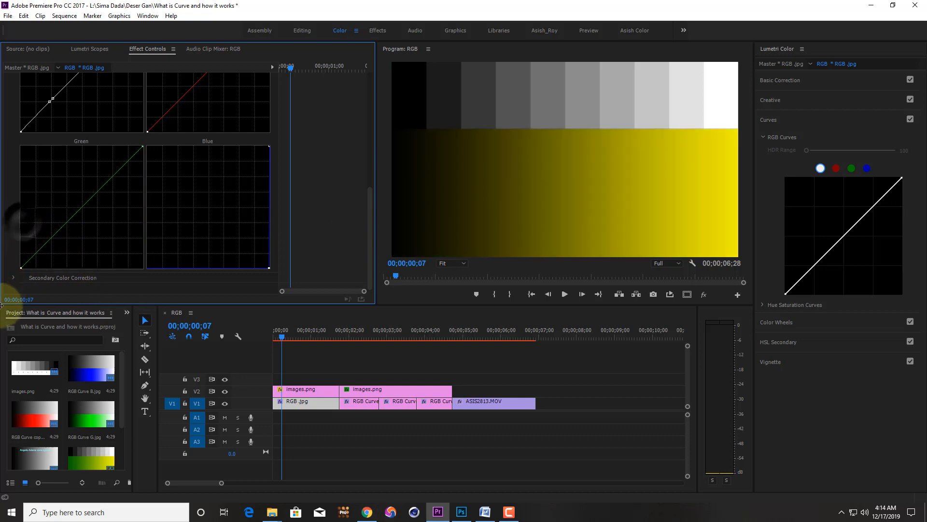
- Add a Green control point near the lower third, shift the black point inward, add an adjacent point, and undo the last two edits
{"action": "left_click", "coordinate": [58, 231]}
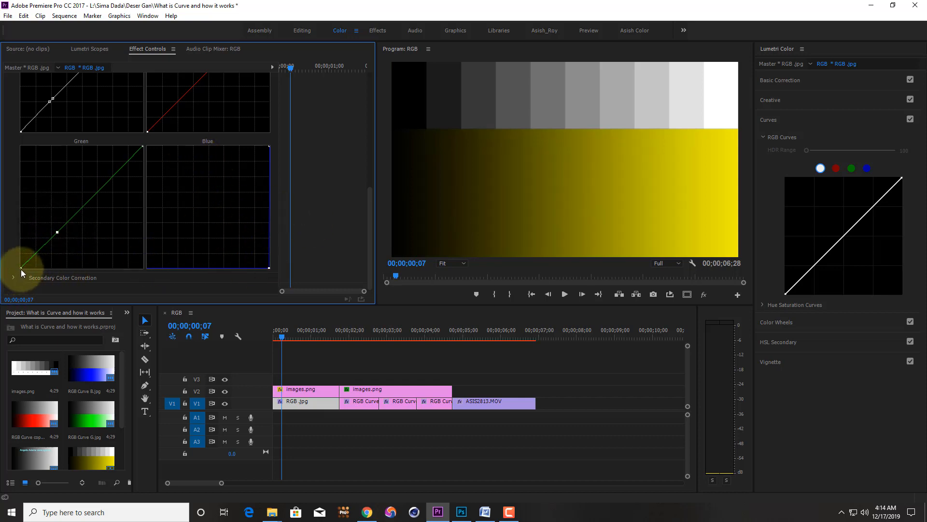
{"action": "left_click_drag", "start_coordinate": [21, 267], "coordinate": [47, 267]}
{"action": "mouse_move", "coordinate": [52, 222]}
{"action": "left_mouse_down"}
{"action": "mouse_move", "coordinate": [45, 238]}
{"action": "mouse_move", "coordinate": [60, 227]}
{"action": "left_mouse_up"}
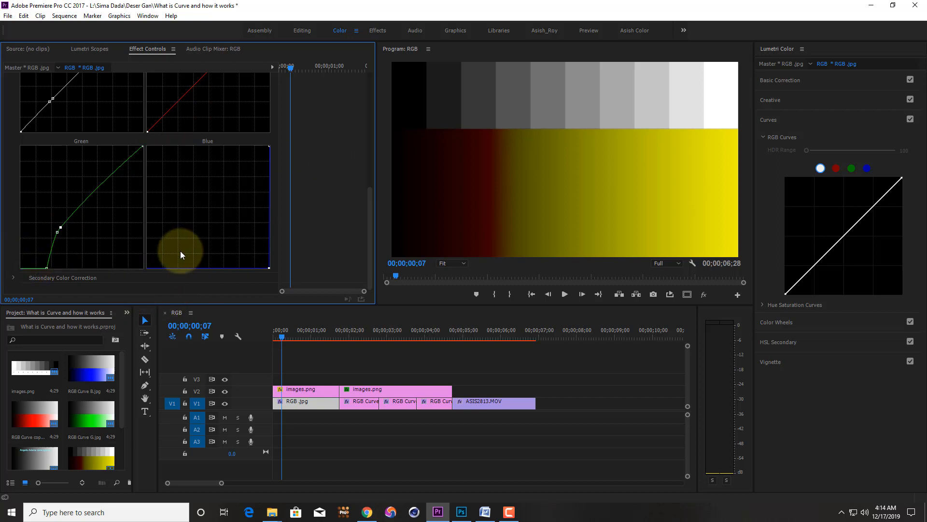
{"action": "key", "text": "ctrl+z"}
{"action": "key", "text": "ctrl+z"}
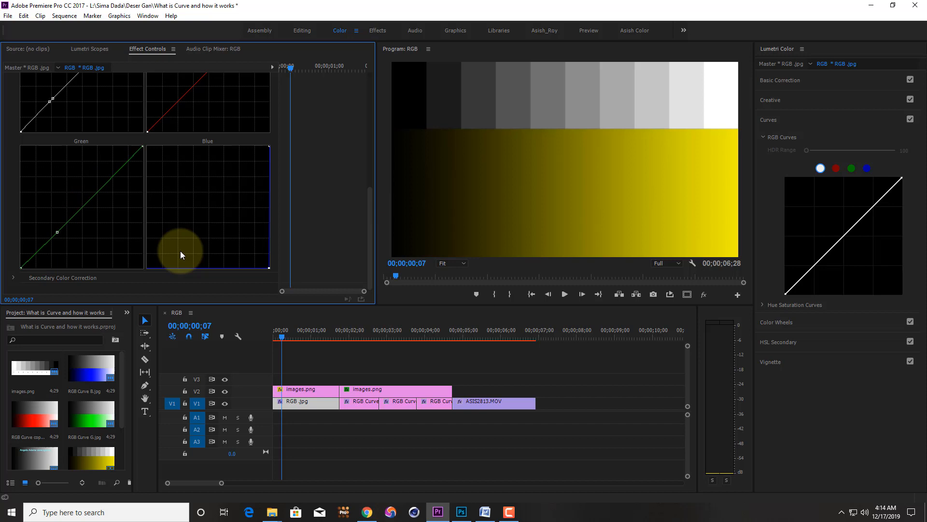
- Shift the Green curve's black point inward by about a fifth of the base and place a control point just above the existing one
{"action": "scroll", "coordinate": [153, 240], "scroll_direction": "up", "scroll_amount": 2}
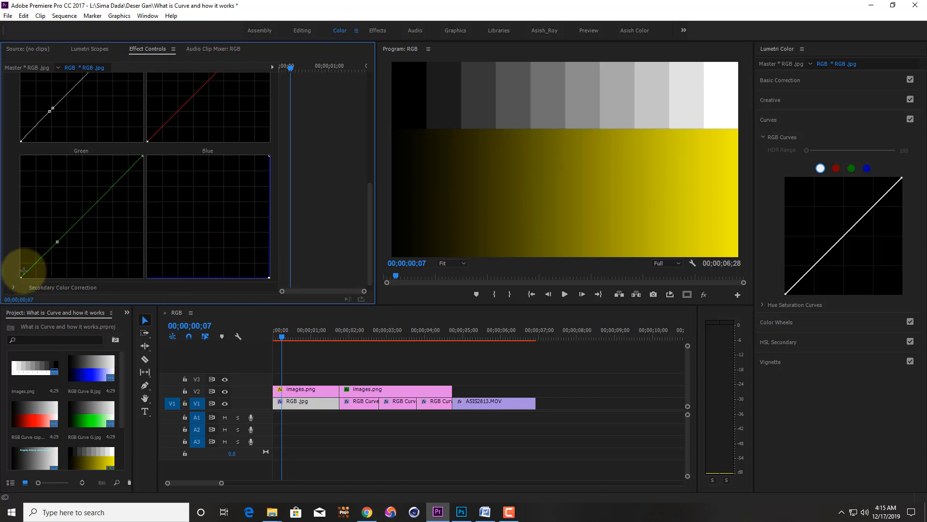
{"action": "left_click_drag", "start_coordinate": [21, 277], "coordinate": [45, 278]}
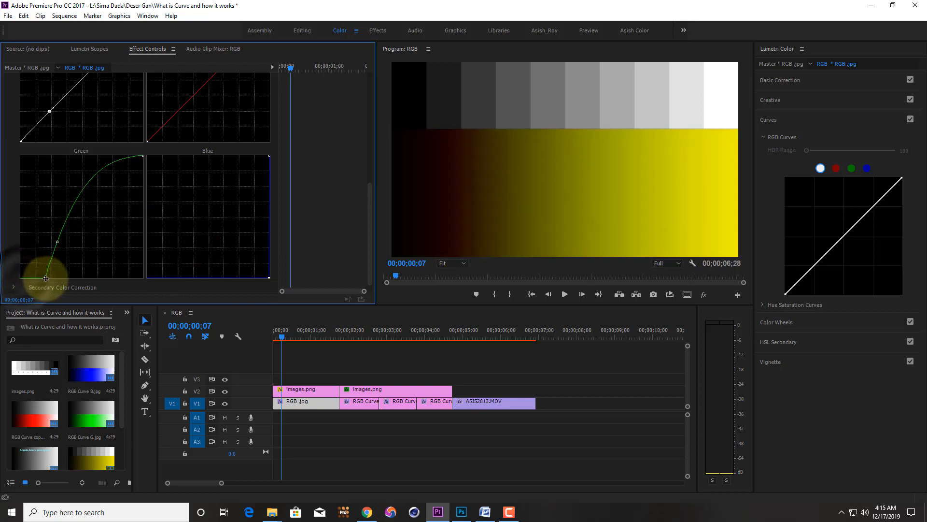
{"action": "left_click_drag", "start_coordinate": [61, 235], "coordinate": [62, 234]}
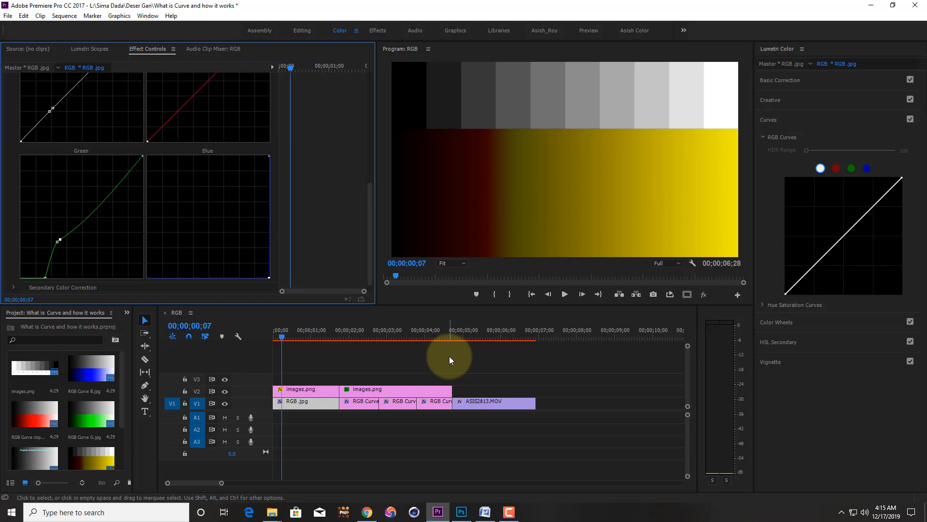
- Undo the Green curve's edits and return its black point to the graph's lower starting corner
{"action": "key", "text": "ctrl+z"}
{"action": "key", "text": "ctrl+z"}
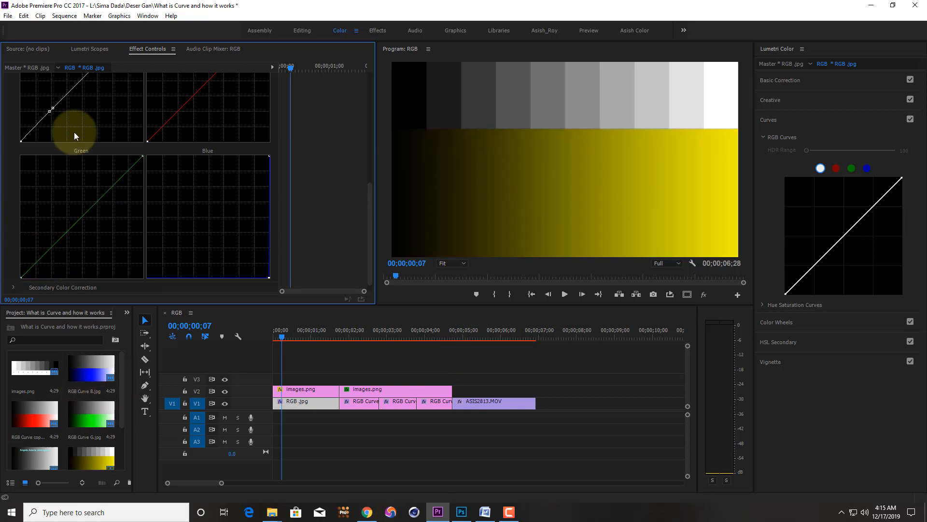
{"action": "scroll", "coordinate": [77, 145], "scroll_direction": "up", "scroll_amount": 2}
{"action": "key", "text": "ctrl+shift+z"}
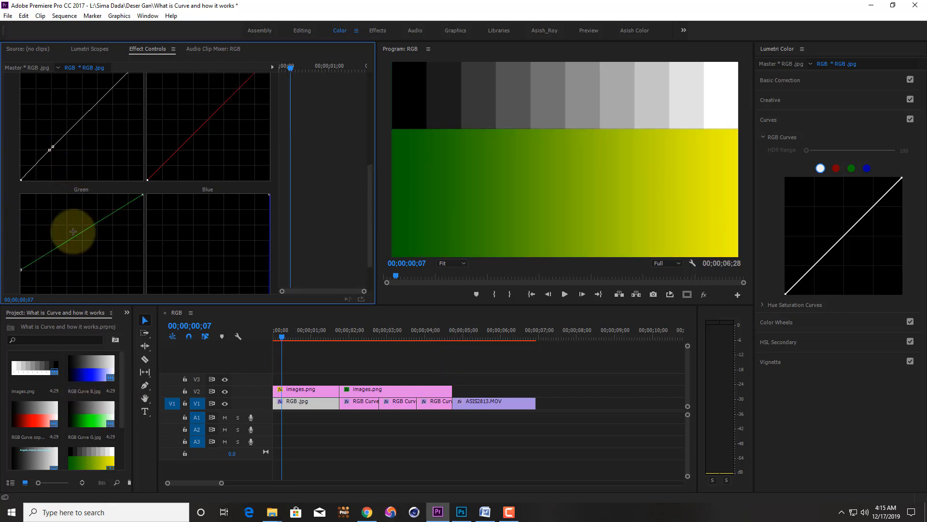
{"action": "scroll", "coordinate": [72, 231], "scroll_direction": "down", "scroll_amount": 2}
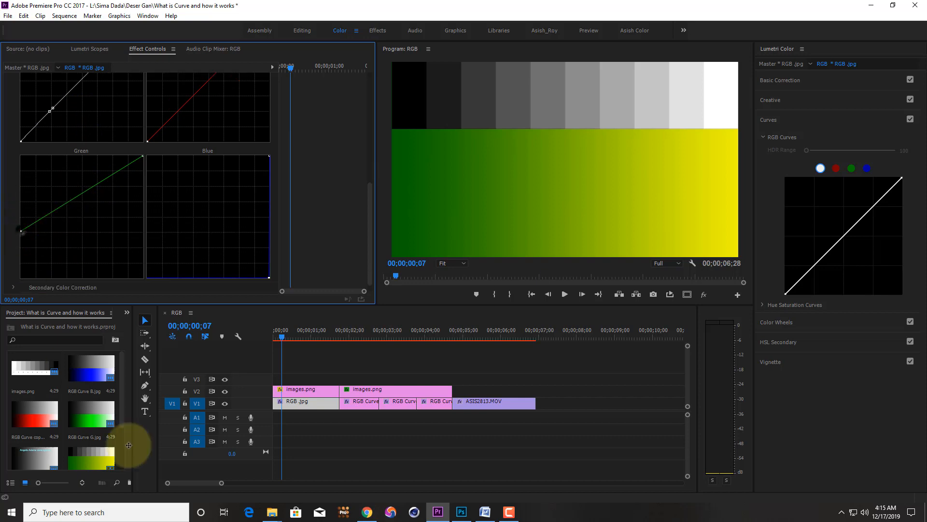
{"action": "left_click_drag", "start_coordinate": [21, 230], "coordinate": [6, 290]}
- Remove the two adjacent control points from the Master curve's lower quarter
{"action": "scroll", "coordinate": [177, 133], "scroll_direction": "up", "scroll_amount": 2}
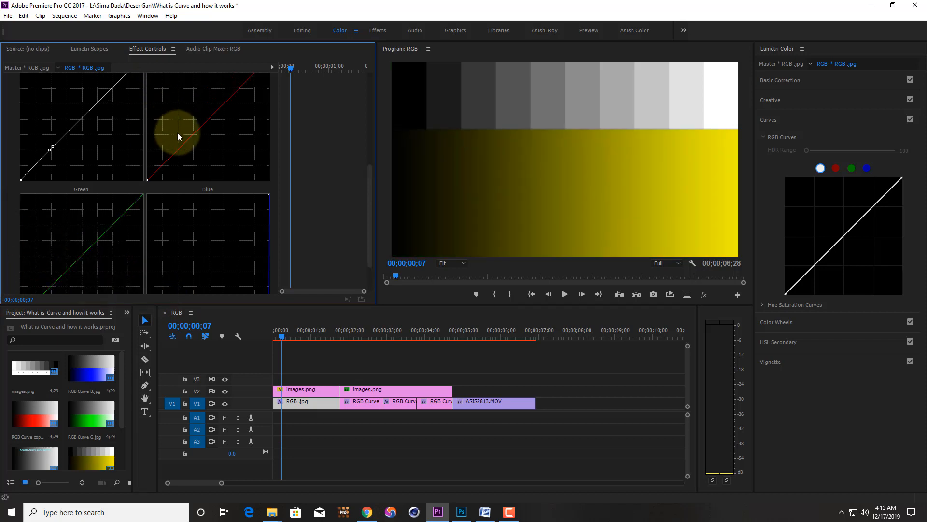
{"action": "scroll", "coordinate": [178, 137], "scroll_direction": "up", "scroll_amount": 2}
{"action": "left_click_drag", "start_coordinate": [55, 174], "coordinate": [296, 201]}
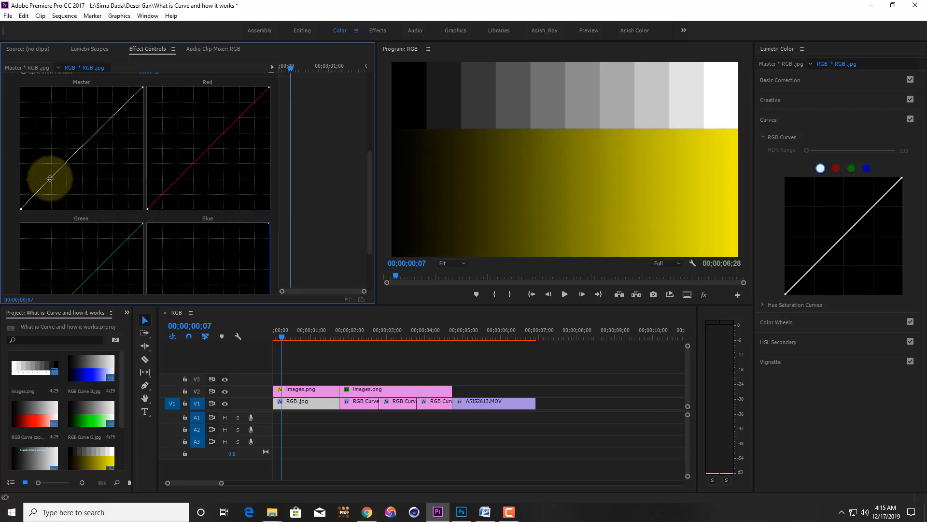
- Return the Blue curve's black point along the graph's base to its original starting corner
{"action": "scroll", "coordinate": [184, 208], "scroll_direction": "down", "scroll_amount": 2}
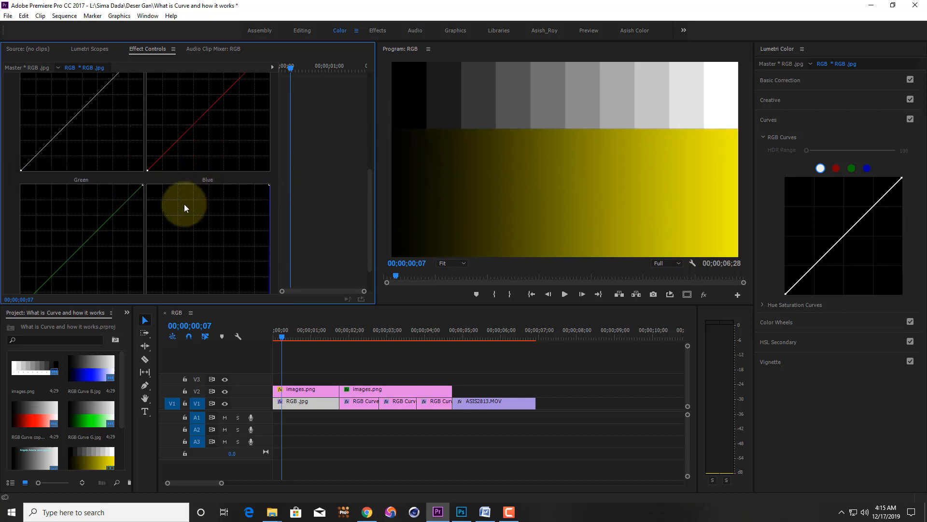
{"action": "scroll", "coordinate": [203, 215], "scroll_direction": "down", "scroll_amount": 2}
{"action": "left_click_drag", "start_coordinate": [270, 268], "coordinate": [60, 285]}
- Try moving the Master curve's end points and the Red curve's black point, returning both curves to straight diagonals
{"action": "scroll", "coordinate": [212, 149], "scroll_direction": "up", "scroll_amount": 6}
{"action": "scroll", "coordinate": [191, 159], "scroll_direction": "down", "scroll_amount": 2}
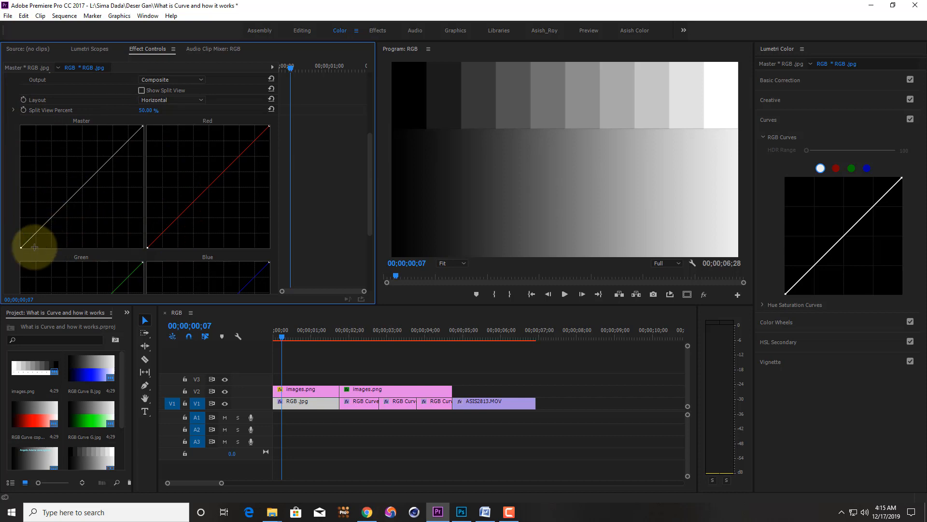
{"action": "mouse_move", "coordinate": [21, 248]}
{"action": "left_mouse_down"}
{"action": "mouse_move", "coordinate": [22, 124]}
{"action": "mouse_move", "coordinate": [19, 253]}
{"action": "mouse_move", "coordinate": [144, 253]}
{"action": "mouse_move", "coordinate": [20, 250]}
{"action": "mouse_move", "coordinate": [25, 124]}
{"action": "mouse_move", "coordinate": [21, 251]}
{"action": "mouse_move", "coordinate": [141, 252]}
{"action": "mouse_move", "coordinate": [21, 250]}
{"action": "left_mouse_up"}
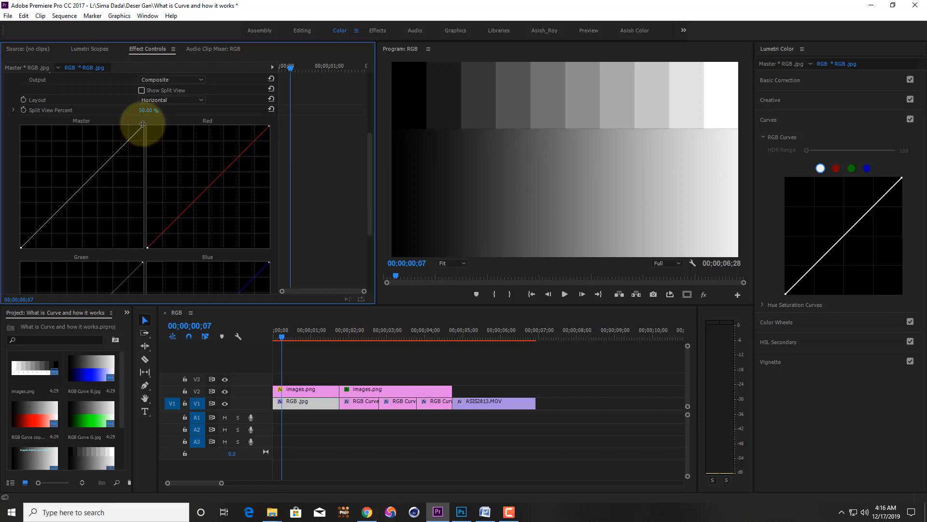
{"action": "left_click_drag", "start_coordinate": [142, 125], "coordinate": [171, 113]}
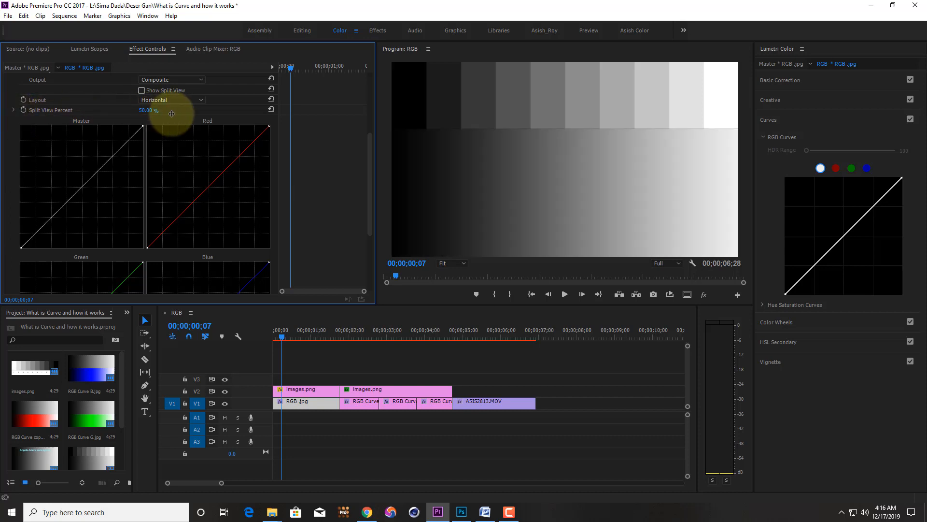
{"action": "scroll", "coordinate": [217, 202], "scroll_direction": "down", "scroll_amount": 1}
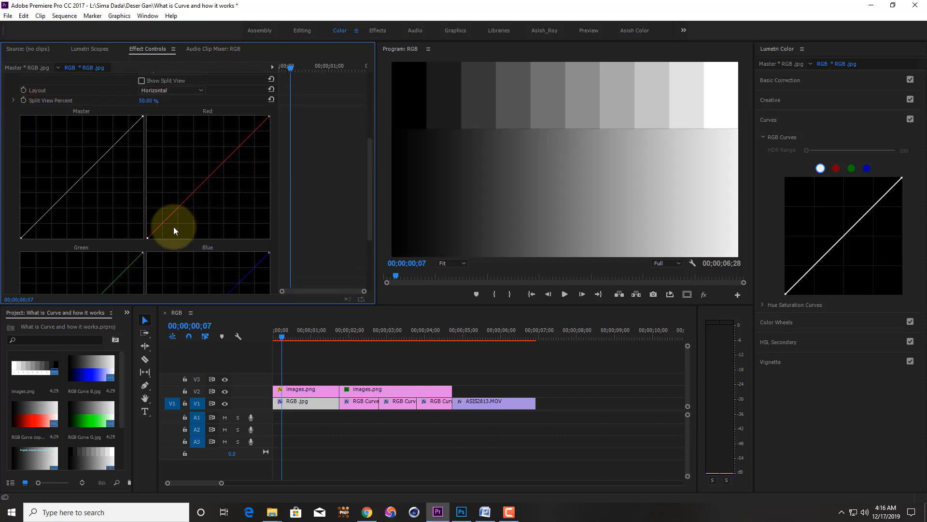
{"action": "left_click_drag", "start_coordinate": [147, 238], "coordinate": [172, 238]}
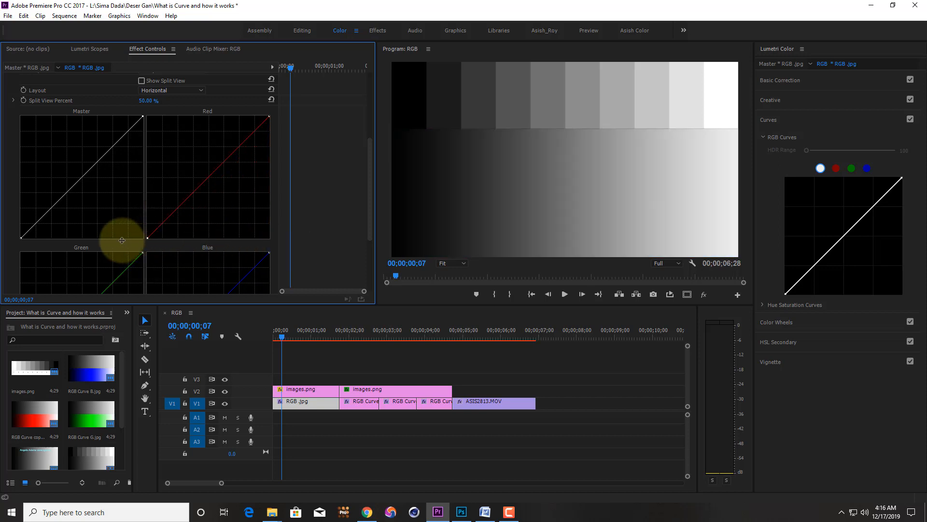
{"action": "left_click_drag", "start_coordinate": [117, 213], "coordinate": [119, 248]}
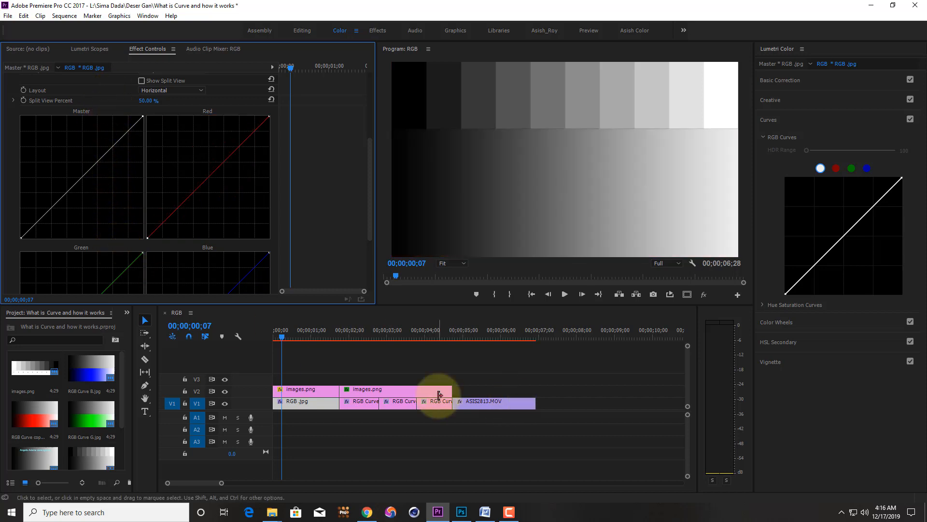
- Move the playhead to 00;00;05;15 over the ASIS2813.MOV clip and bring up its RGB Curves graphs
{"action": "left_click_drag", "start_coordinate": [308, 339], "coordinate": [488, 384]}
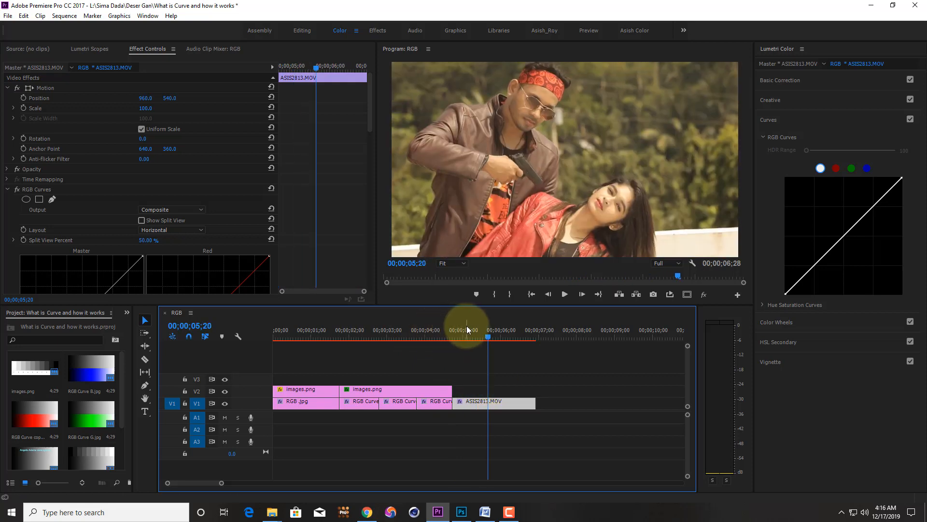
{"action": "left_click_drag", "start_coordinate": [465, 326], "coordinate": [481, 329]}
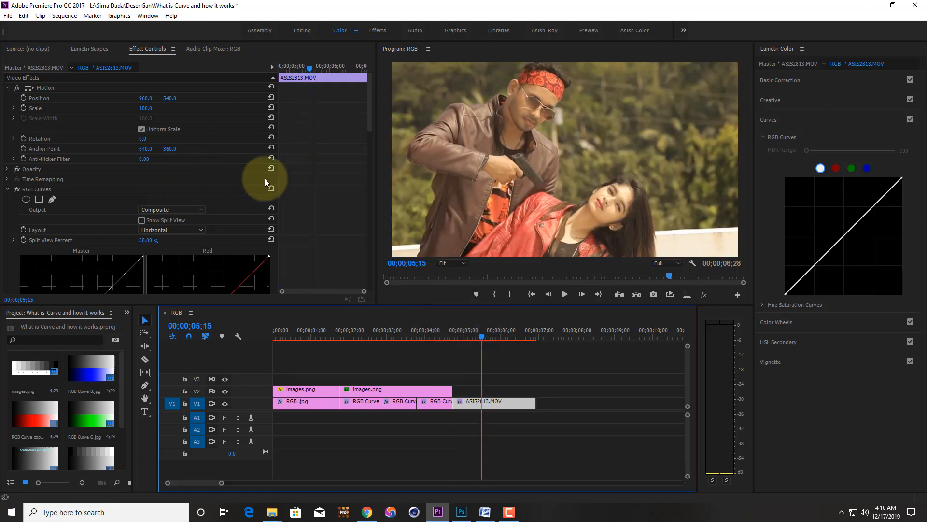
{"action": "scroll", "coordinate": [285, 180], "scroll_direction": "down", "scroll_amount": 6}
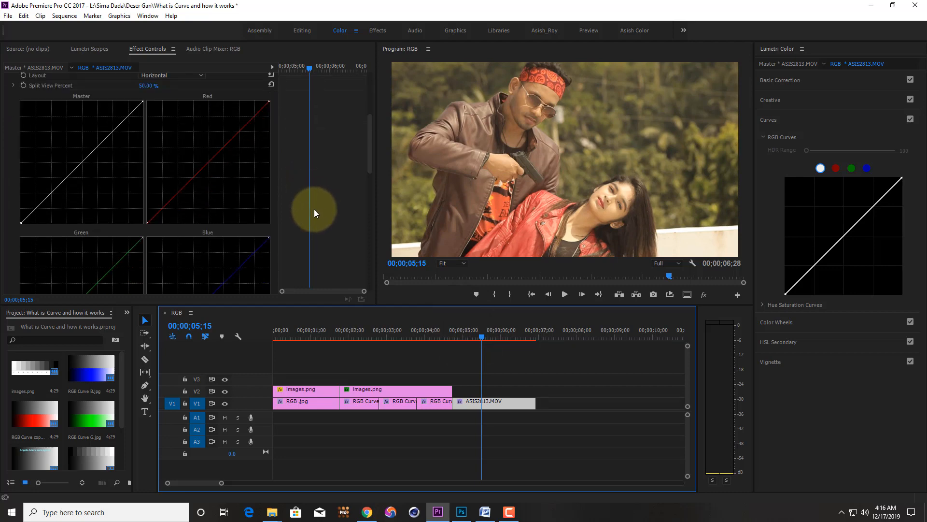
{"action": "scroll", "coordinate": [314, 210], "scroll_direction": "up", "scroll_amount": 1}
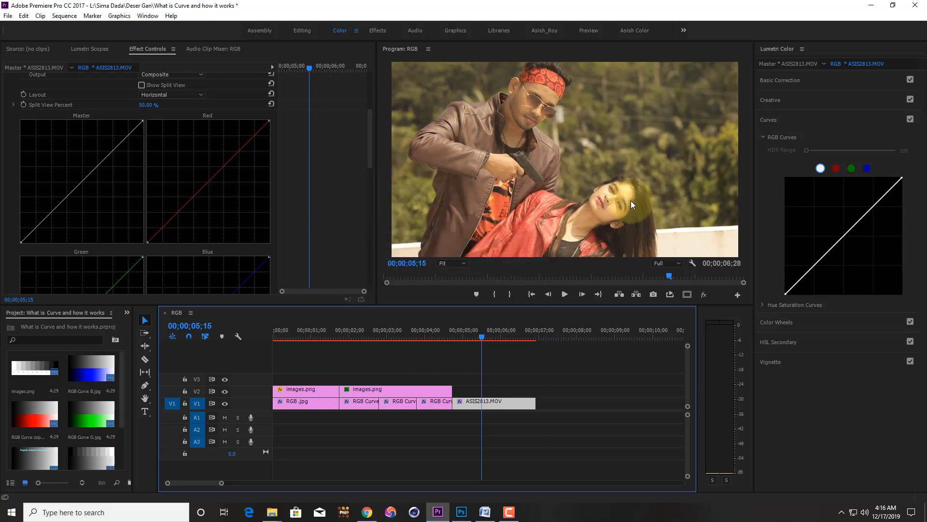
- Try lowering the Master curve's white point slightly, comparing the woman's face at 100% zoom with RGB Curves off and on
{"action": "left_click", "coordinate": [454, 264]}
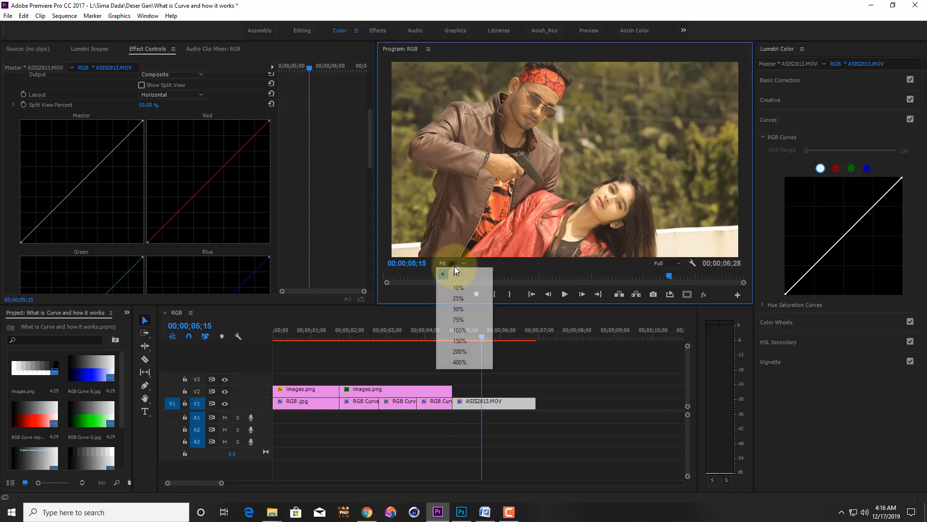
{"action": "left_click", "coordinate": [462, 332]}
{"action": "left_click", "coordinate": [743, 185]}
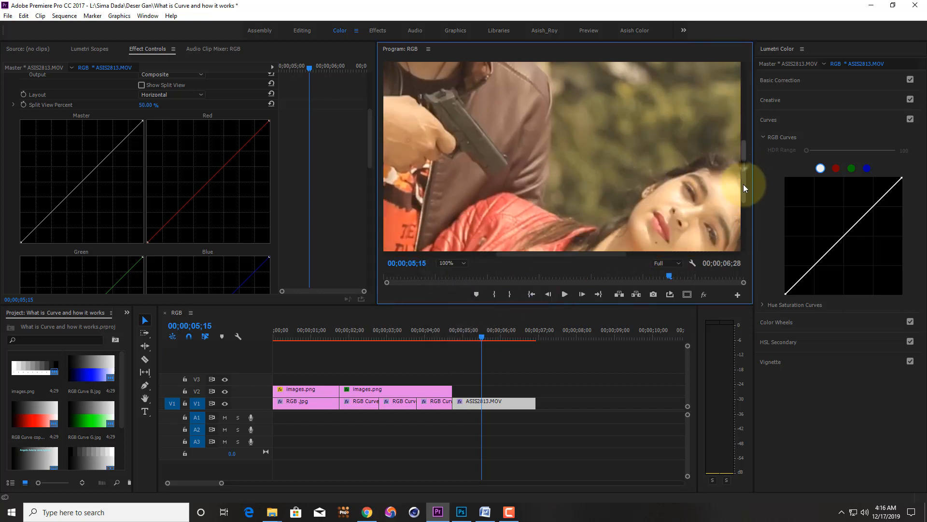
{"action": "left_click", "coordinate": [746, 204]}
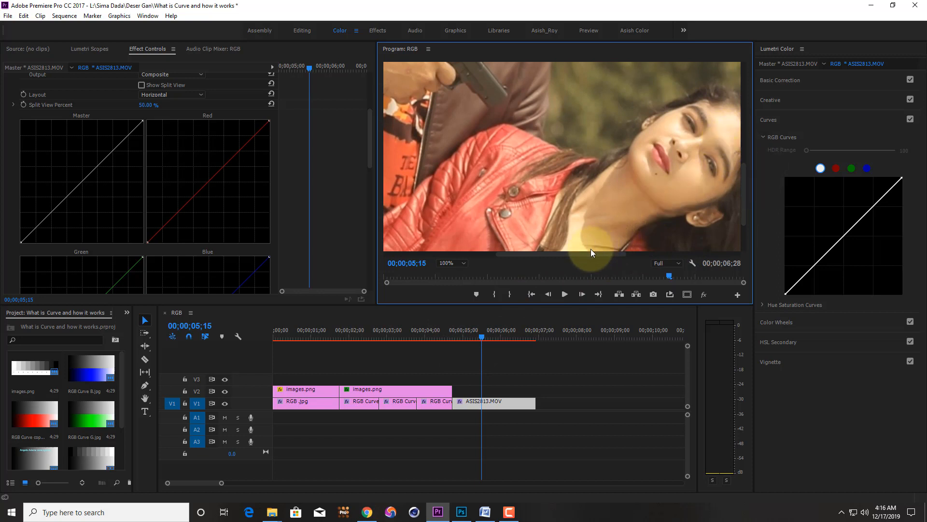
{"action": "left_click_drag", "start_coordinate": [591, 251], "coordinate": [630, 255]}
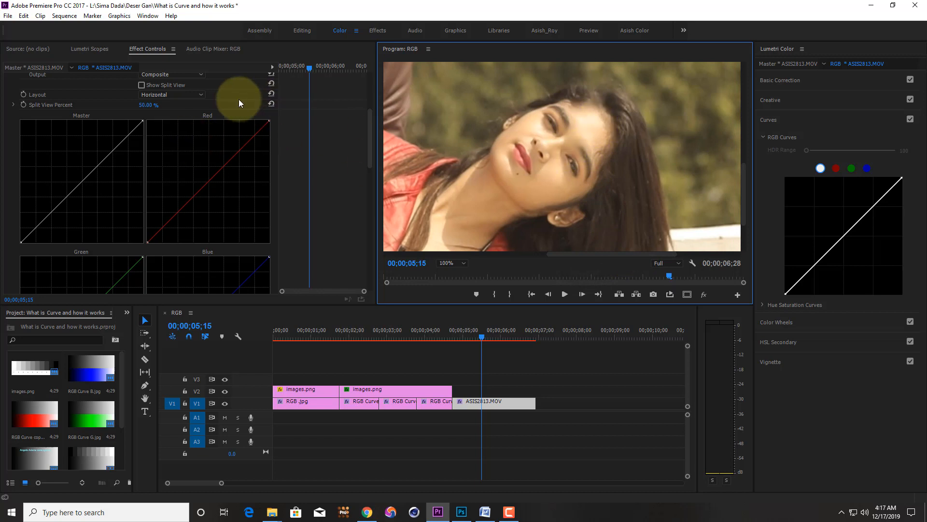
{"action": "left_click_drag", "start_coordinate": [144, 121], "coordinate": [147, 131]}
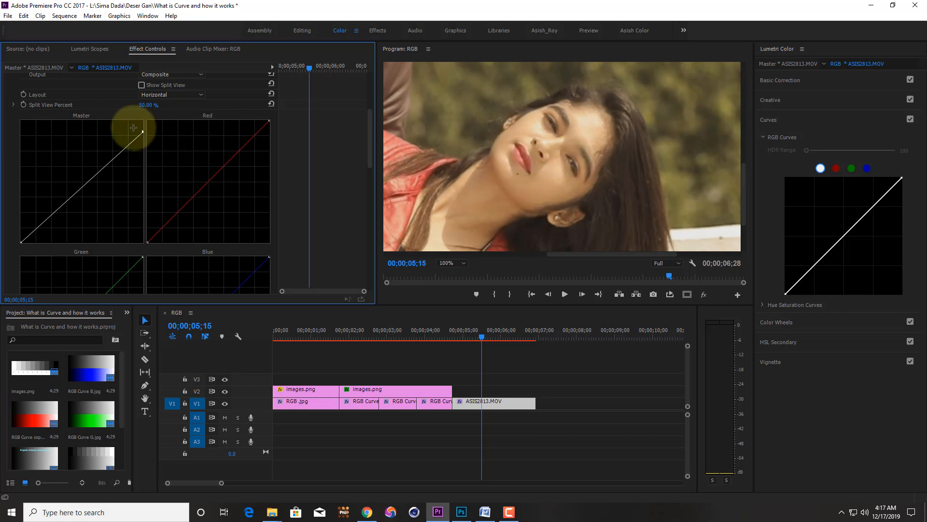
{"action": "scroll", "coordinate": [61, 112], "scroll_direction": "up", "scroll_amount": 4}
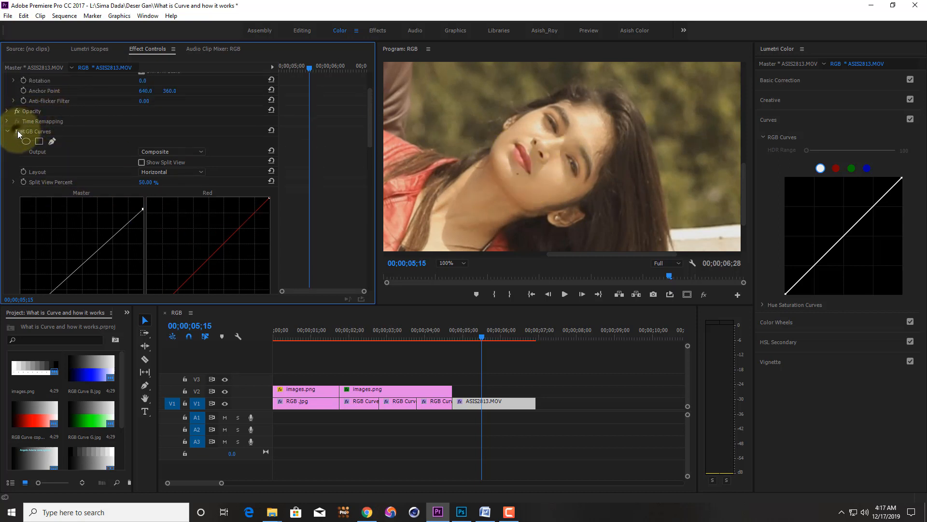
{"action": "left_click", "coordinate": [17, 131]}
{"action": "left_click", "coordinate": [17, 131]}
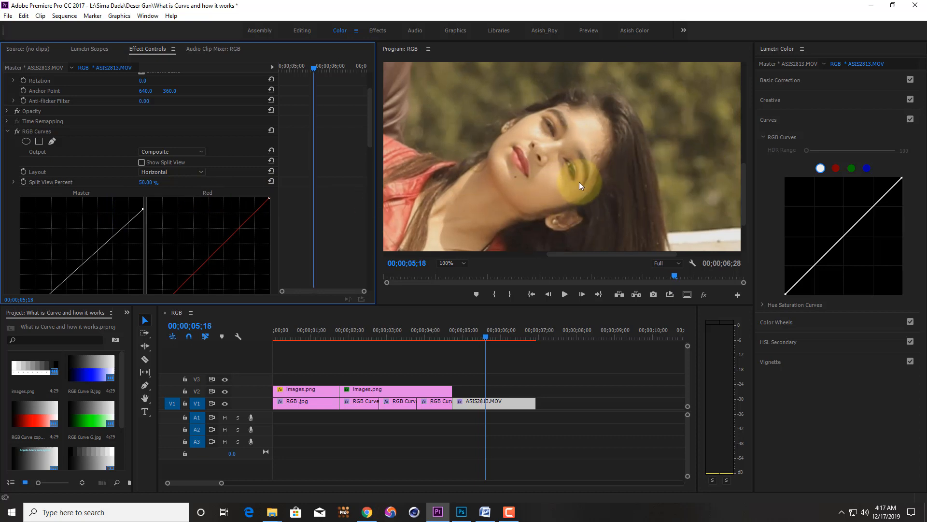
- Try raising the Master curve's midpoint and lowering its white point further, undoing the changes back to a straight diagonal
{"action": "scroll", "coordinate": [204, 187], "scroll_direction": "up", "scroll_amount": 3}
{"action": "scroll", "coordinate": [348, 192], "scroll_direction": "down", "scroll_amount": 5}
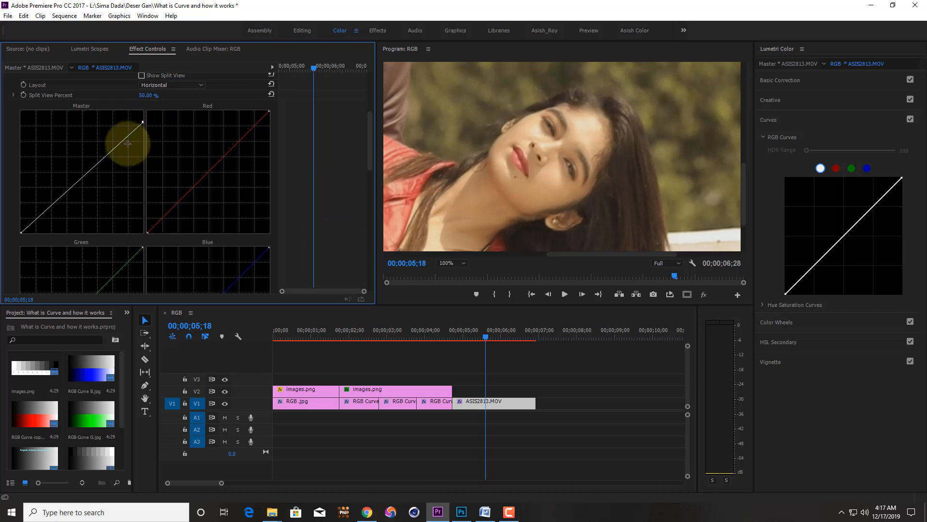
{"action": "left_click_drag", "start_coordinate": [82, 178], "coordinate": [79, 170]}
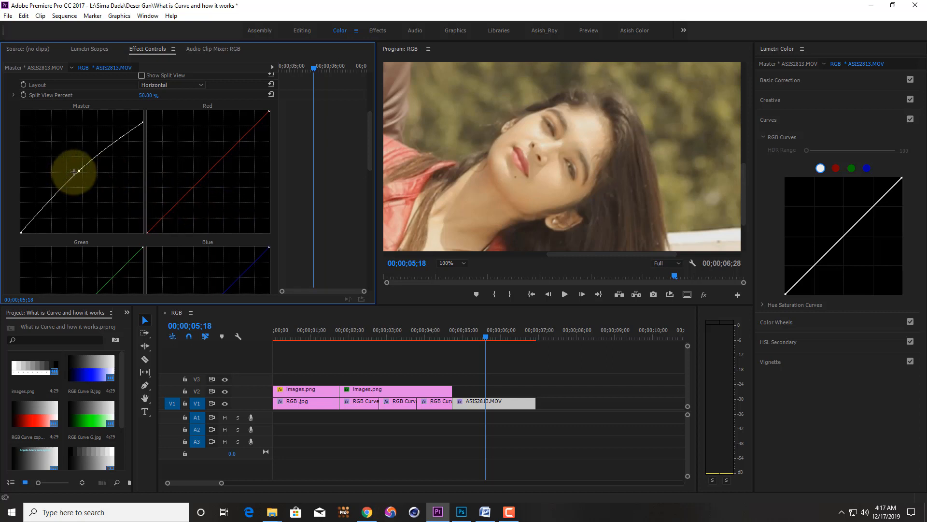
{"action": "left_click_drag", "start_coordinate": [80, 171], "coordinate": [81, 172]}
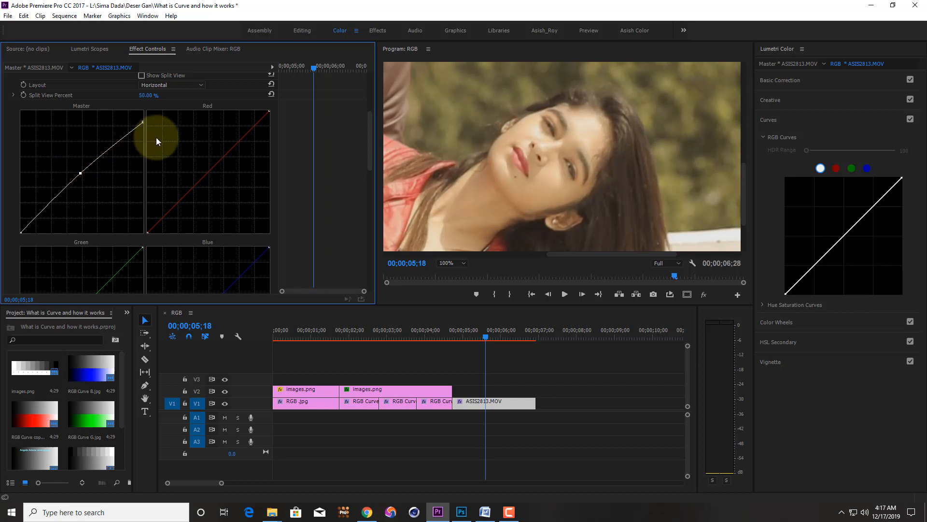
{"action": "left_click_drag", "start_coordinate": [141, 123], "coordinate": [142, 125]}
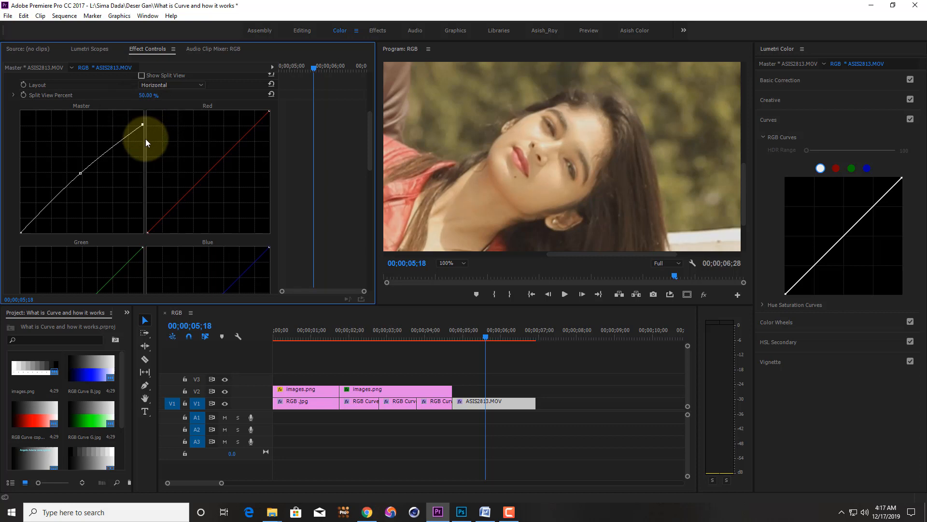
{"action": "key", "text": "ctrl+z"}
{"action": "key", "text": "ctrl+z"}
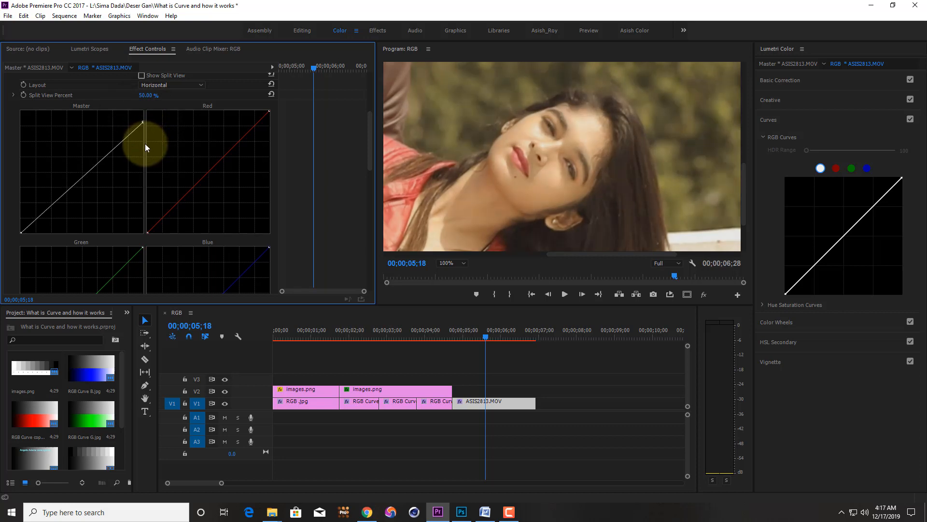
{"action": "key", "text": "ctrl+z"}
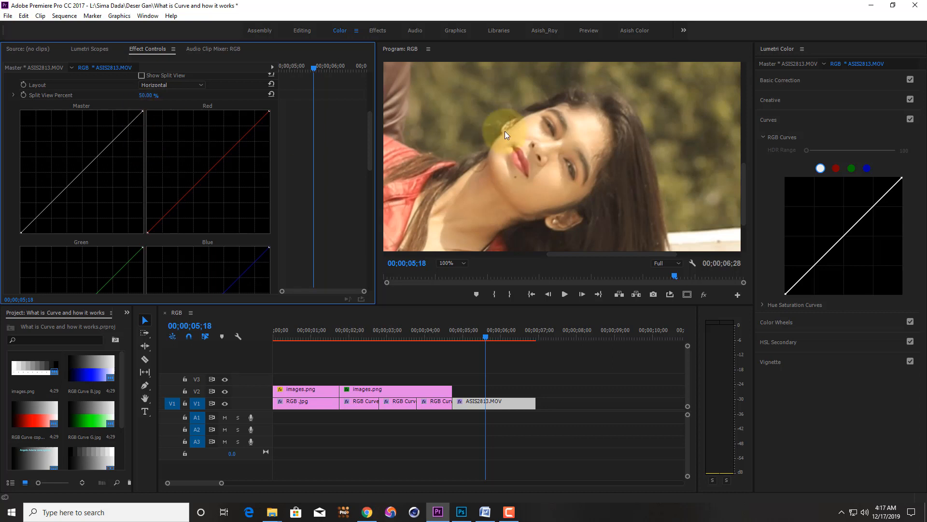
- Pin two adjacent points on the Master curve's highlights, lower its white point slightly and check the footage a few frames ahead
{"action": "left_click", "coordinate": [127, 126]}
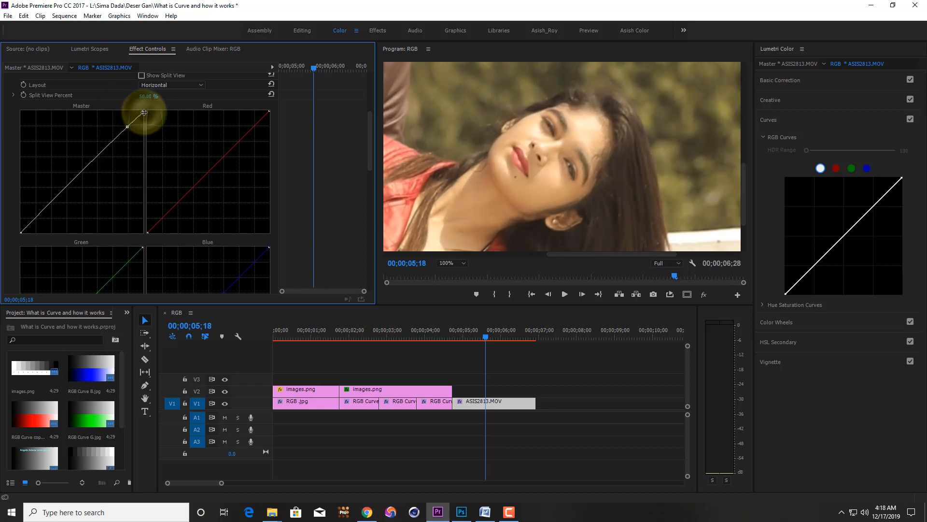
{"action": "left_click", "coordinate": [124, 129]}
{"action": "mouse_move", "coordinate": [142, 111]}
{"action": "left_mouse_down"}
{"action": "mouse_move", "coordinate": [147, 124]}
{"action": "mouse_move", "coordinate": [151, 113]}
{"action": "left_mouse_up"}
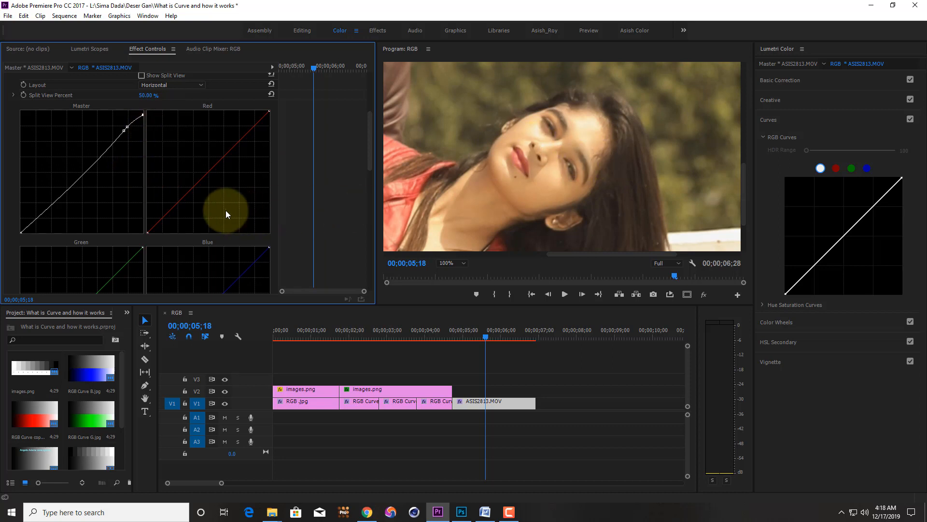
{"action": "key", "text": "Right"}
{"action": "key", "text": "Right"}
{"action": "key", "text": "Right"}
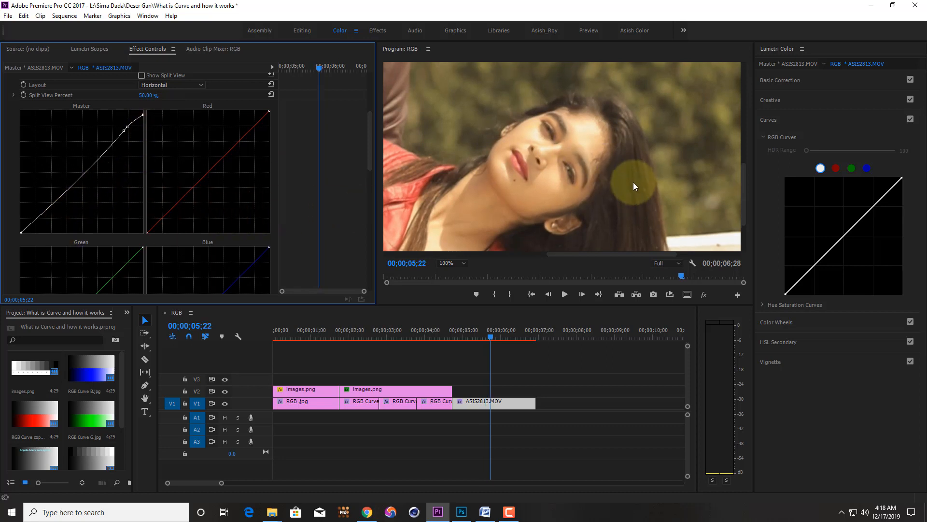
- Reshape the Master curve without the two highlight points, using an inward black point, a slightly lowered white point and a raised midpoint
{"action": "left_click", "coordinate": [452, 263]}
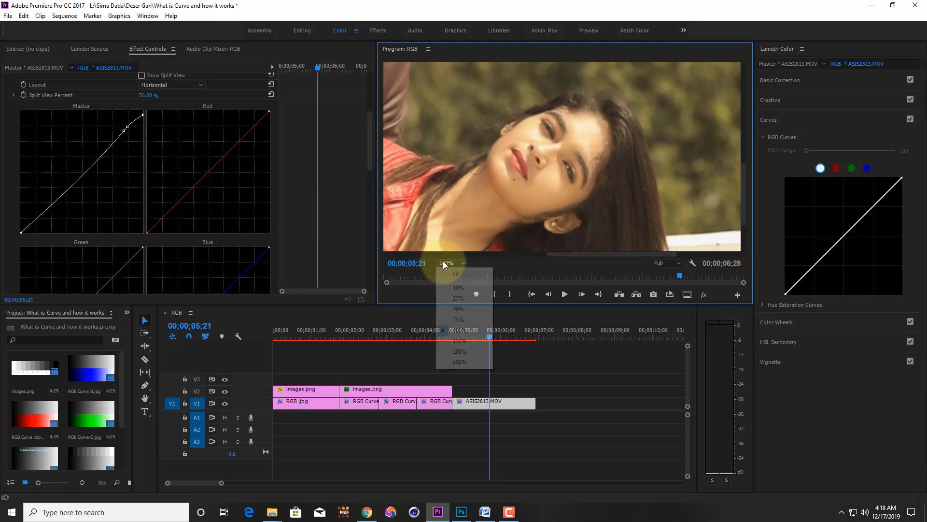
{"action": "left_click", "coordinate": [446, 269]}
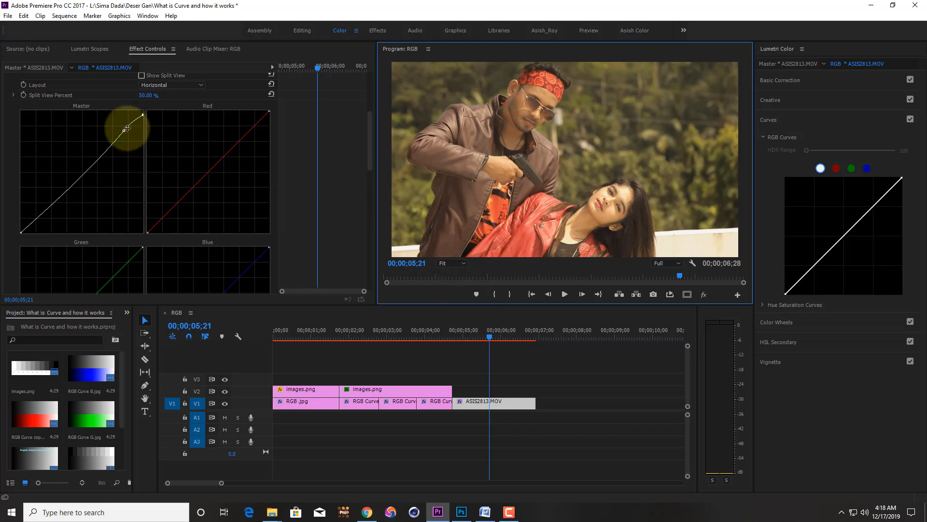
{"action": "left_click_drag", "start_coordinate": [124, 128], "coordinate": [33, 233]}
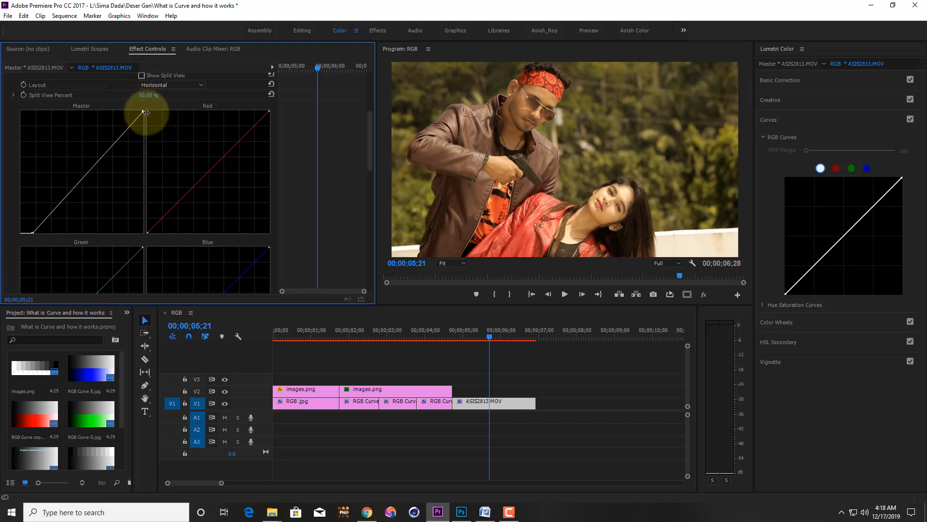
{"action": "left_click_drag", "start_coordinate": [146, 112], "coordinate": [148, 121]}
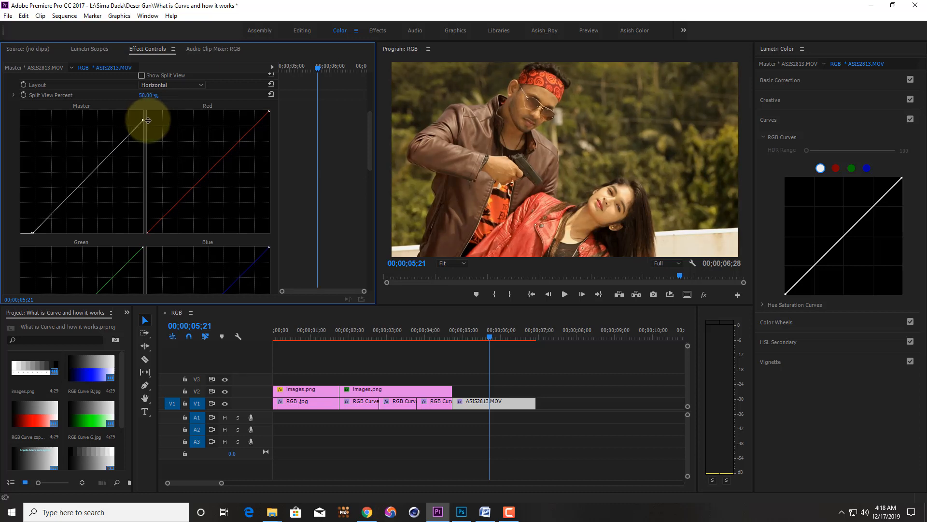
{"action": "left_click", "coordinate": [86, 174]}
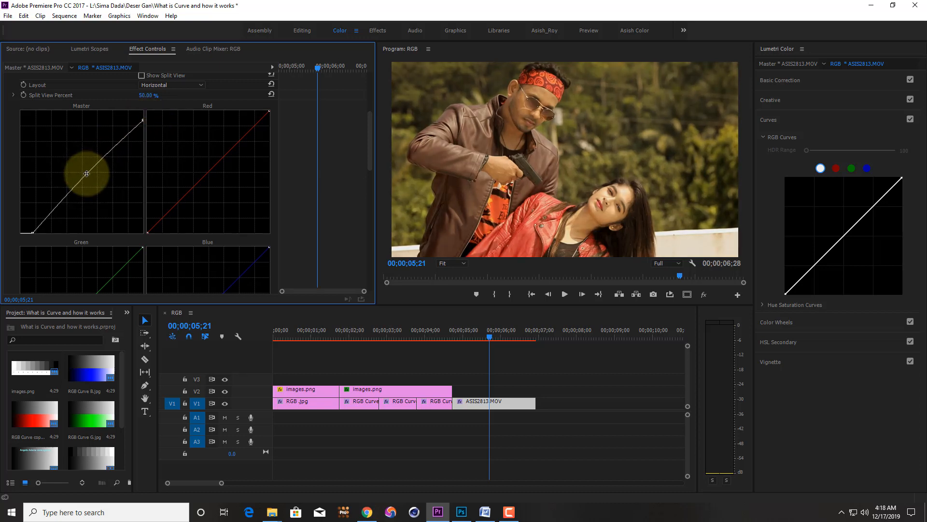
{"action": "left_click_drag", "start_coordinate": [86, 173], "coordinate": [84, 170]}
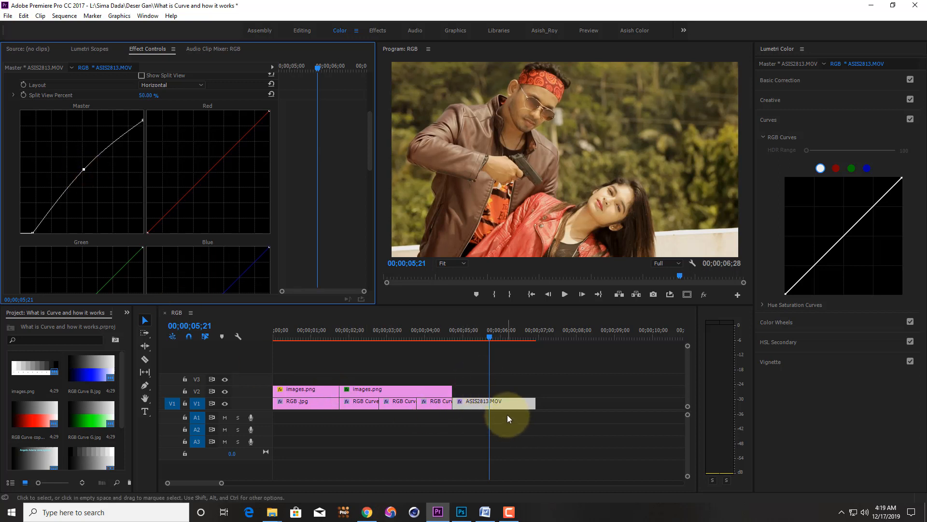
- Move the playhead to 00;00;02;13 and select the RGB Curve copy.jpg clip on track V1
{"action": "left_click", "coordinate": [307, 333]}
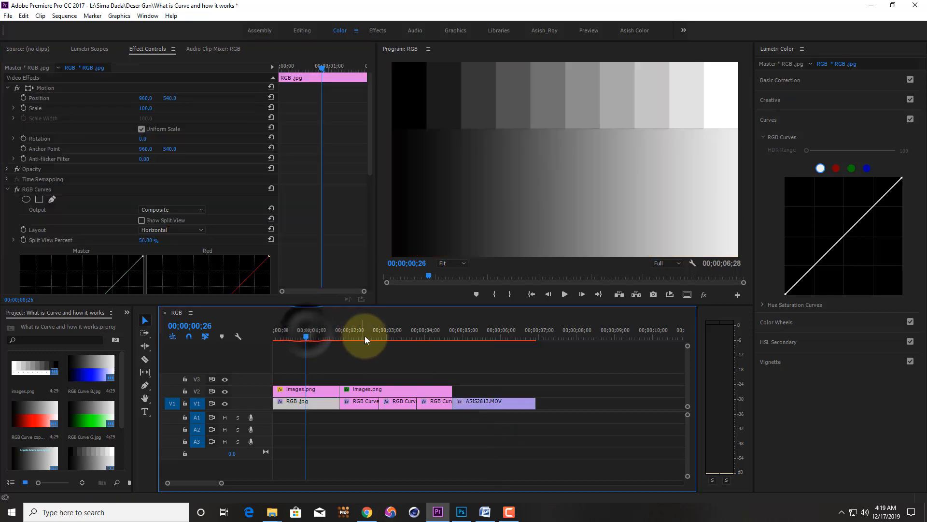
{"action": "left_click", "coordinate": [365, 339]}
{"action": "left_click", "coordinate": [363, 402]}
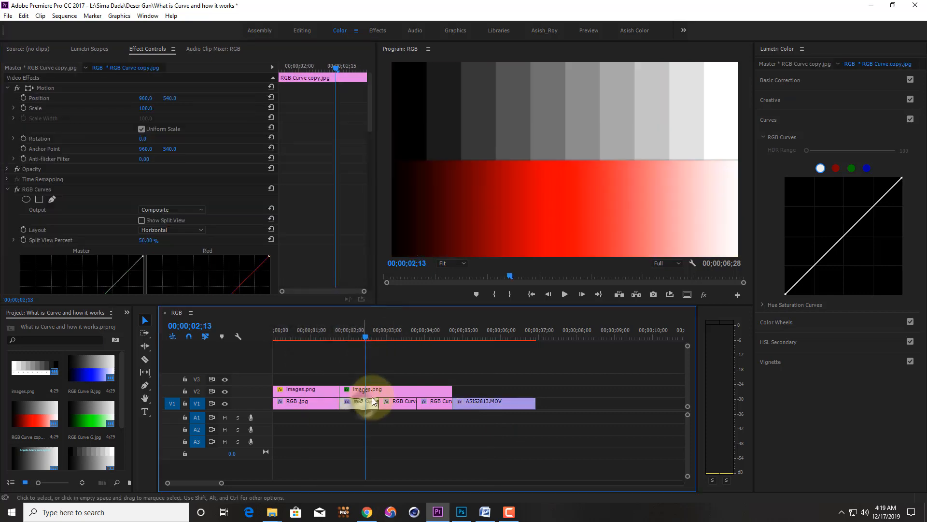
{"action": "left_click", "coordinate": [384, 392]}
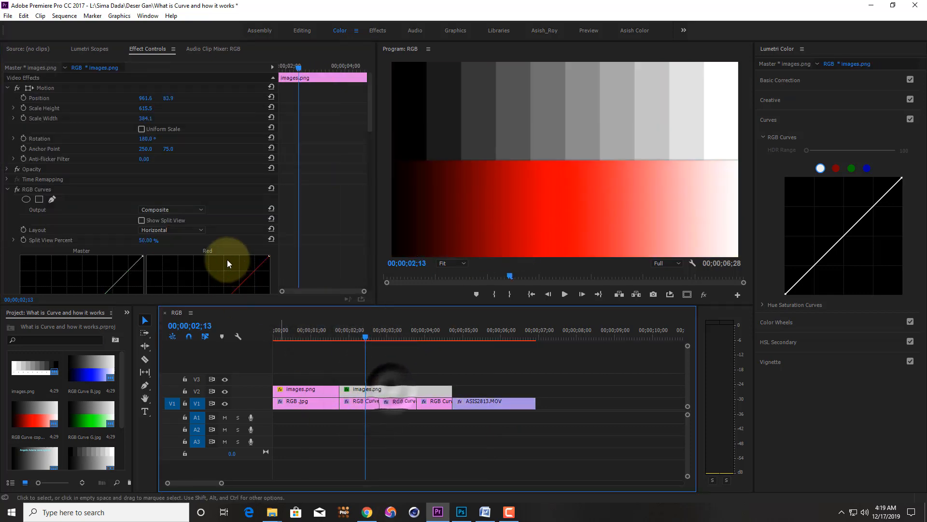
{"action": "scroll", "coordinate": [227, 260], "scroll_direction": "down", "scroll_amount": 5}
{"action": "left_click", "coordinate": [363, 402]}
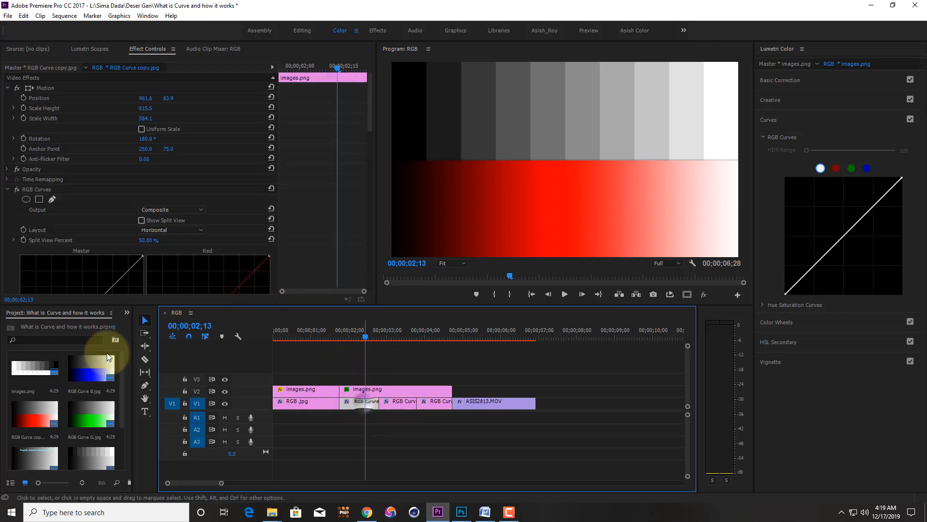
{"action": "left_click", "coordinate": [126, 312]}
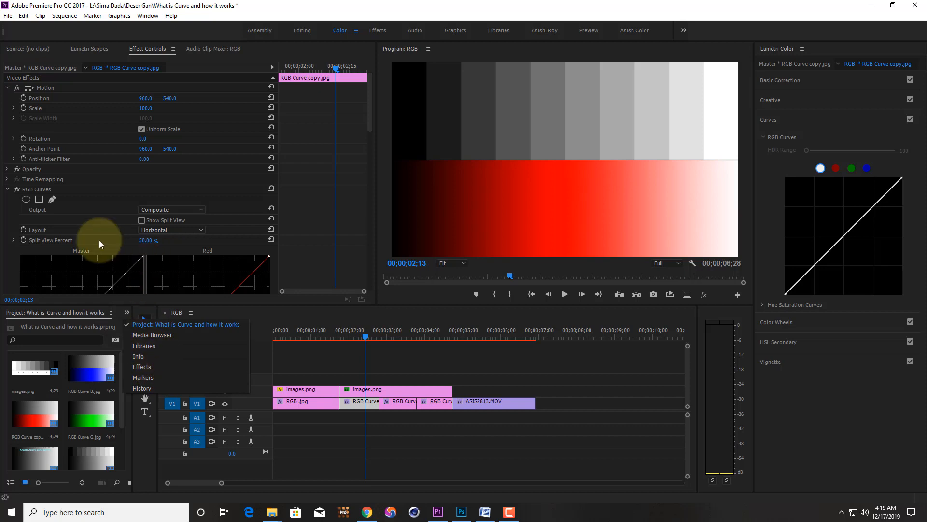
- Try duplicating the RGB Curves effect on the clip and delete the extra instance
{"action": "left_click", "coordinate": [16, 192]}
{"action": "key", "text": "ctrl+c"}
{"action": "key", "text": "ctrl+v"}
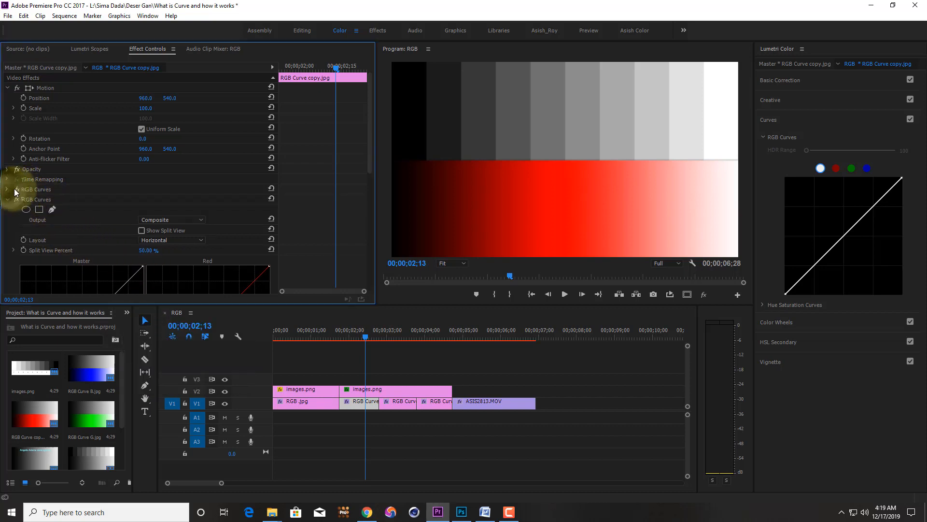
{"action": "left_click", "coordinate": [46, 190]}
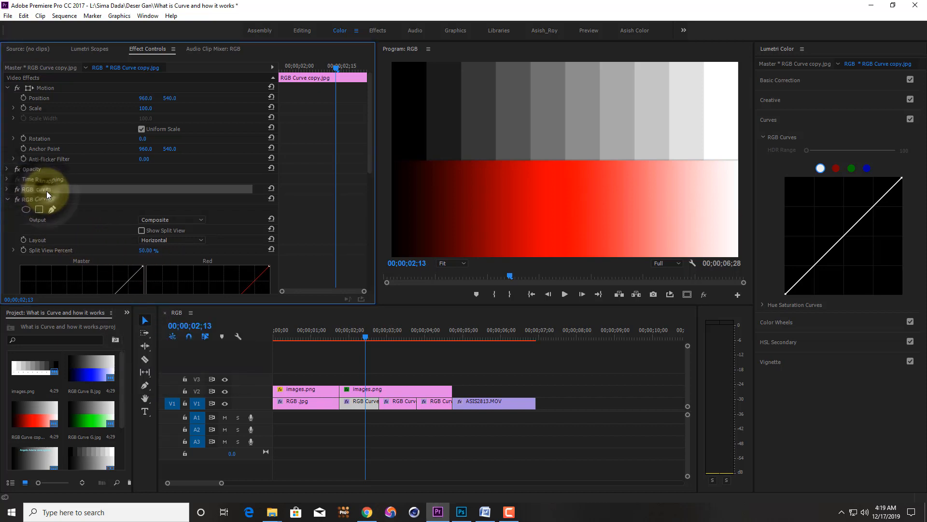
{"action": "key", "text": "Delete"}
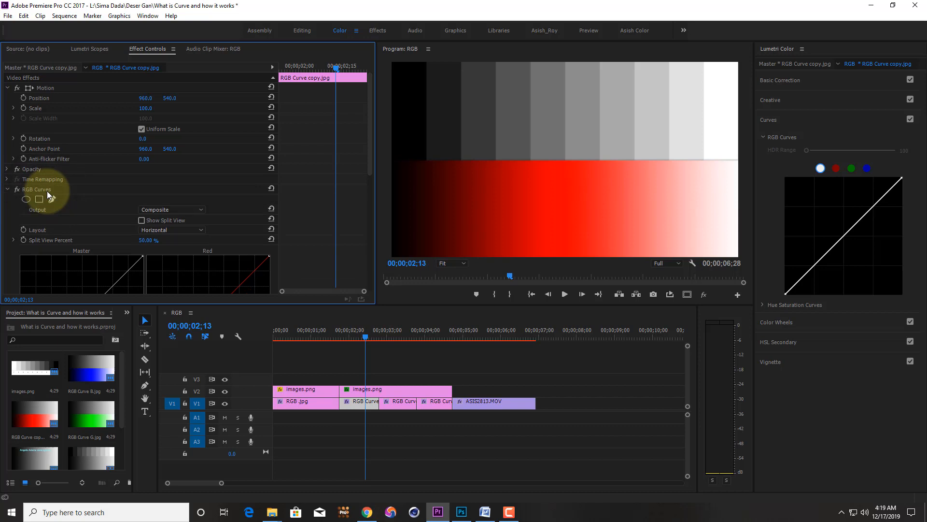
- Collapse the clip's RGB Curves settings and bring up the effects library to locate RGB Curves among the obsolete video effects
{"action": "left_click", "coordinate": [7, 188]}
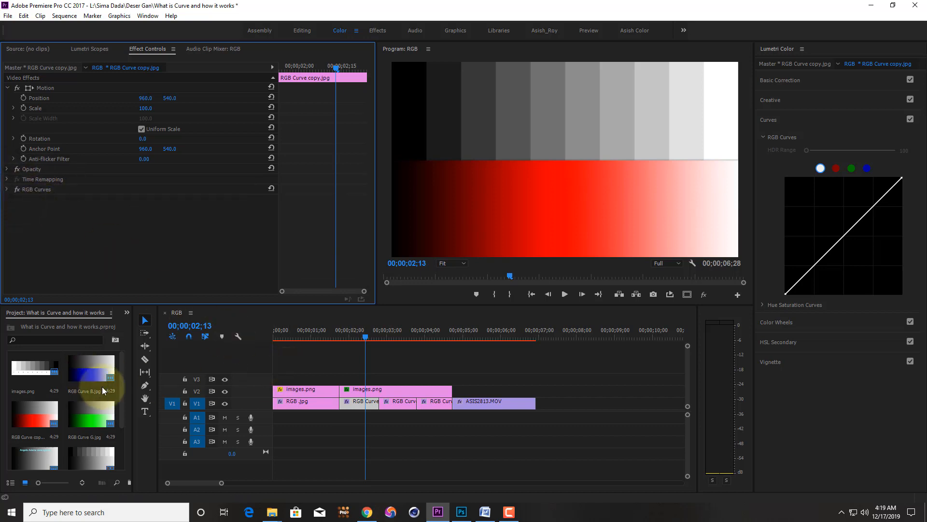
{"action": "scroll", "coordinate": [92, 378], "scroll_direction": "down", "scroll_amount": 2}
{"action": "scroll", "coordinate": [92, 376], "scroll_direction": "up", "scroll_amount": 2}
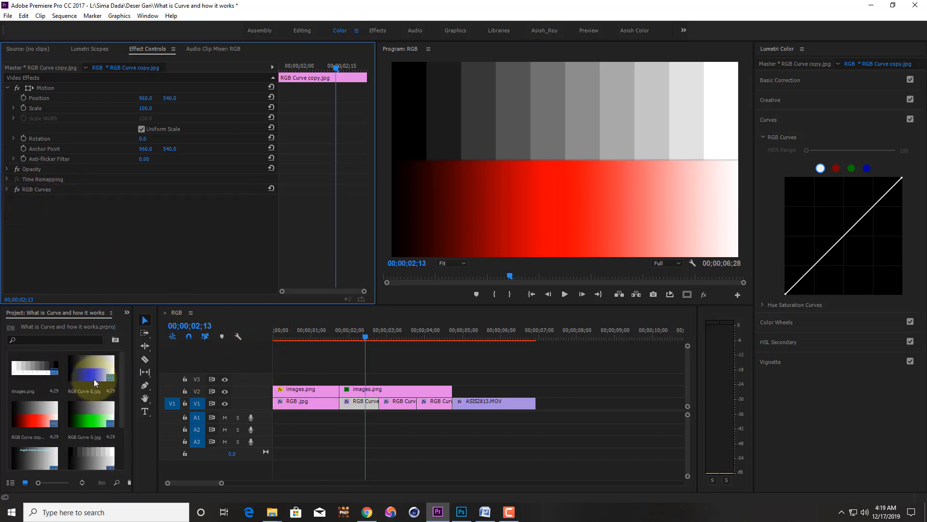
{"action": "left_click_drag", "start_coordinate": [159, 393], "coordinate": [164, 392]}
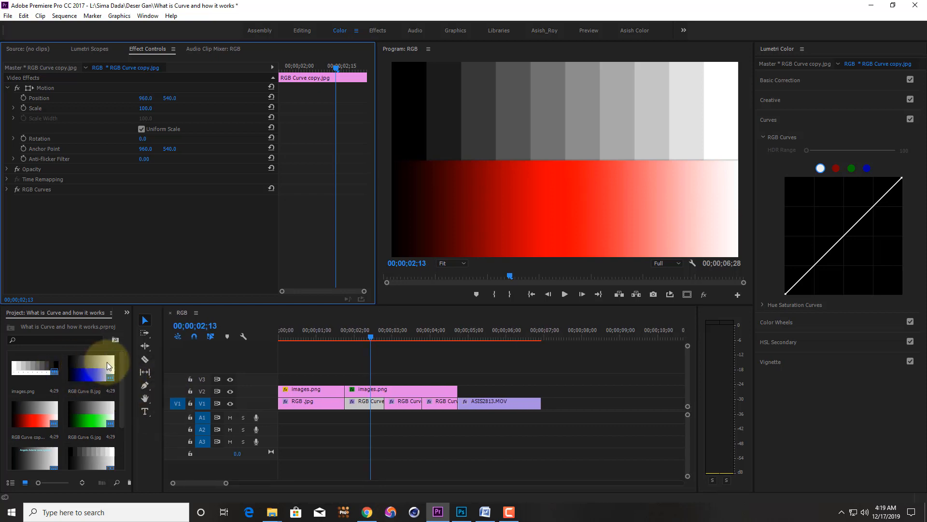
{"action": "left_click", "coordinate": [128, 312]}
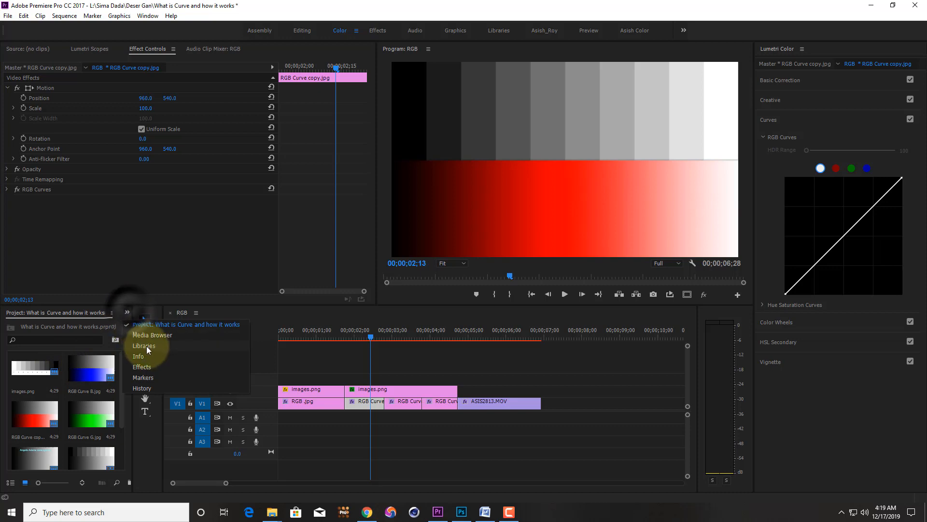
{"action": "left_click", "coordinate": [154, 366]}
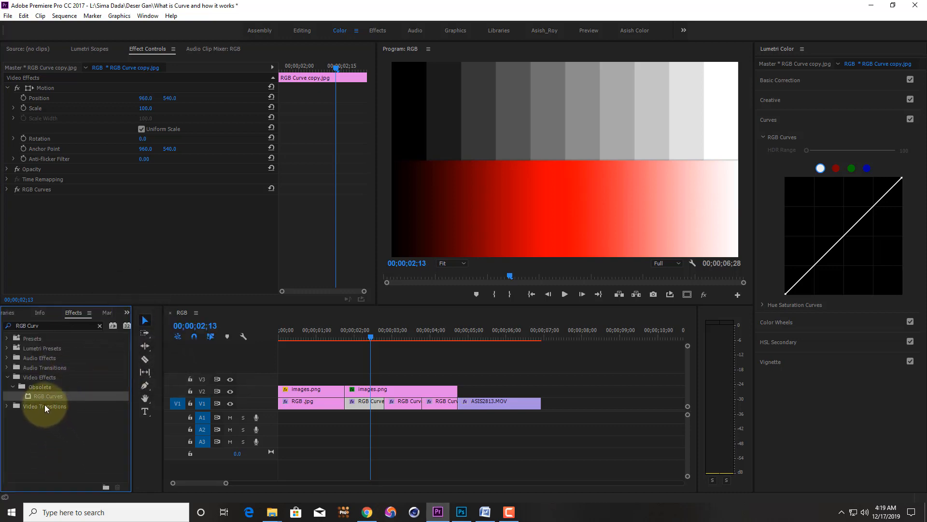
- Apply another RGB Curves effect to the RGB Curve copy.jpg clip on track V1
{"action": "left_click_drag", "start_coordinate": [37, 399], "coordinate": [363, 408]}
{"action": "scroll", "coordinate": [305, 224], "scroll_direction": "down", "scroll_amount": 5}
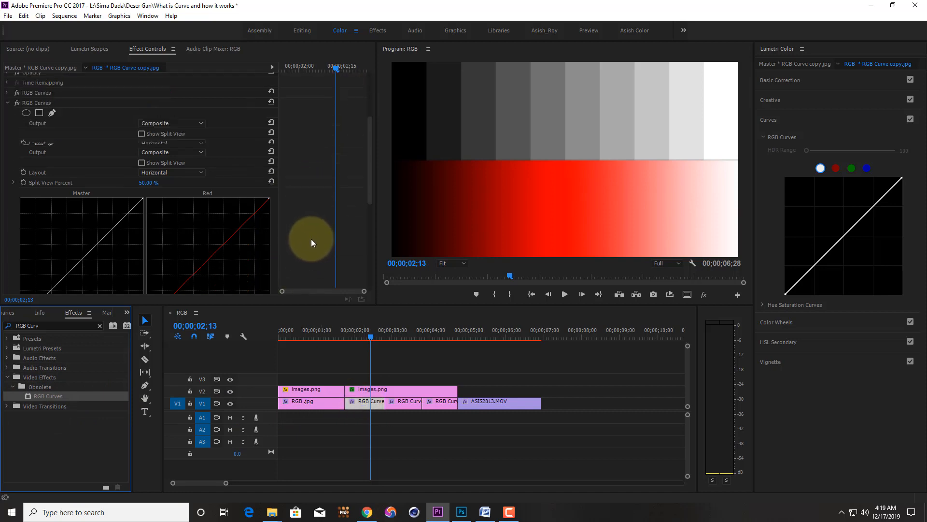
{"action": "scroll", "coordinate": [316, 238], "scroll_direction": "down", "scroll_amount": 2}
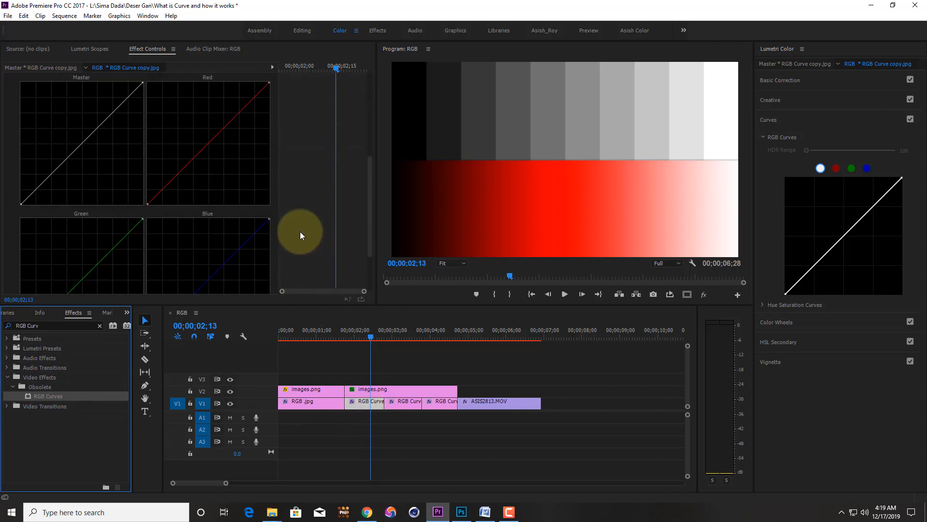
- Try adding a shadow point and a highlight point to the clip's Master curve and bending its middle
{"action": "left_click", "coordinate": [67, 157]}
{"action": "left_click", "coordinate": [108, 115]}
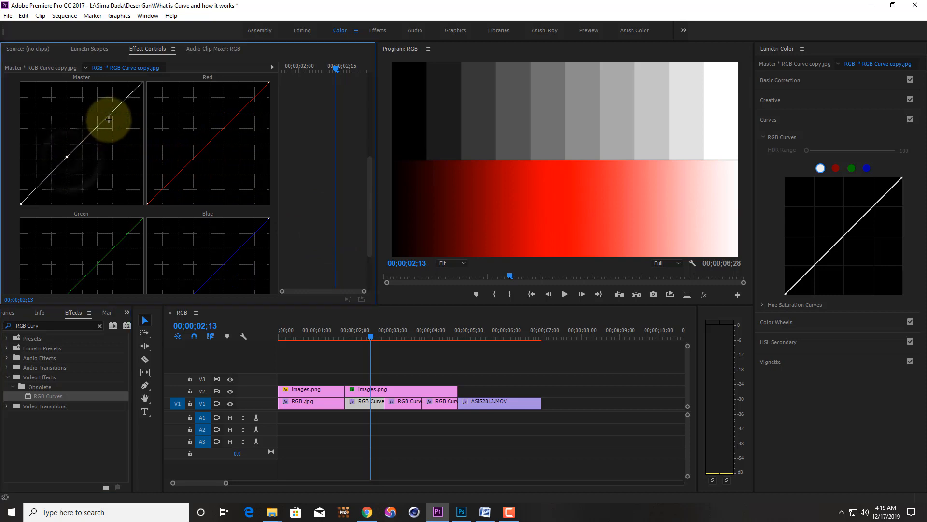
{"action": "left_click_drag", "start_coordinate": [81, 139], "coordinate": [100, 173]}
{"action": "double_click", "coordinate": [127, 136]}
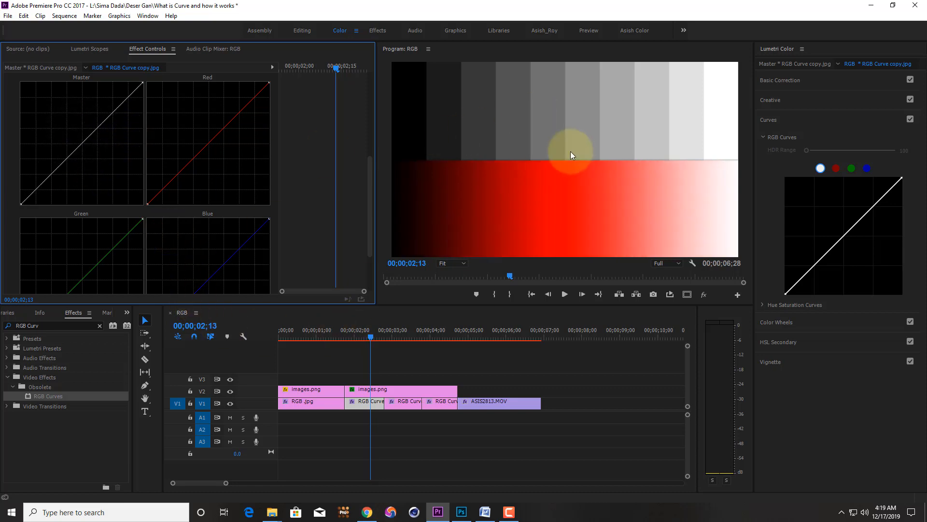
- Select the RGB .jpg clip with the playhead at 00;00;00;18 and set its RGB Curves split view layout to Vertical
{"action": "left_click", "coordinate": [571, 129]}
{"action": "left_click", "coordinate": [515, 218]}
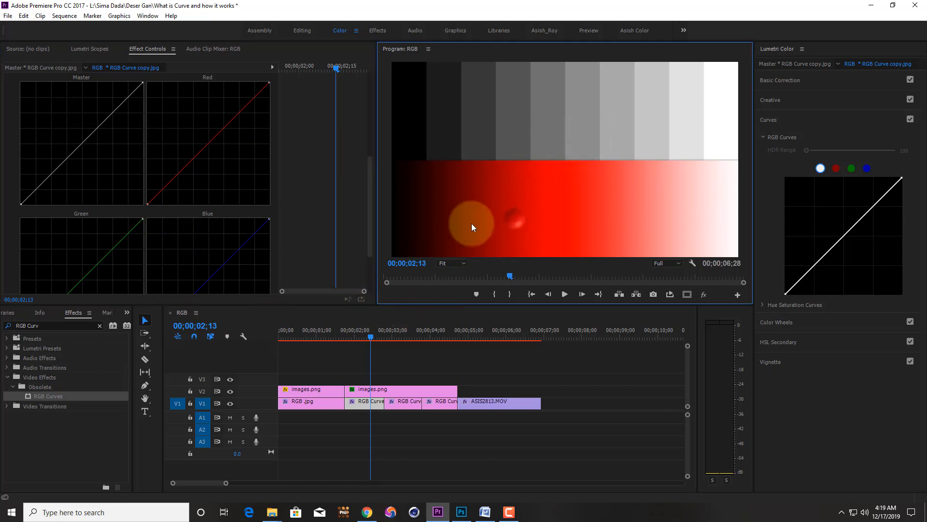
{"action": "left_click", "coordinate": [301, 336]}
{"action": "left_click", "coordinate": [315, 402]}
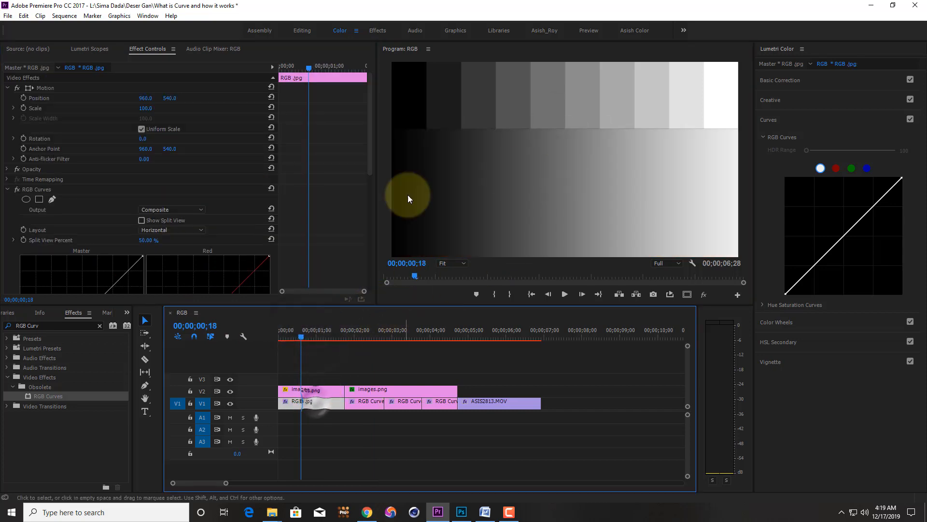
{"action": "left_click", "coordinate": [172, 230]}
{"action": "left_click", "coordinate": [190, 220]}
- Add two shadow points, two highlight points and a midpoint to the Master curve of the RGB .jpg clip
{"action": "scroll", "coordinate": [171, 216], "scroll_direction": "down", "scroll_amount": 3}
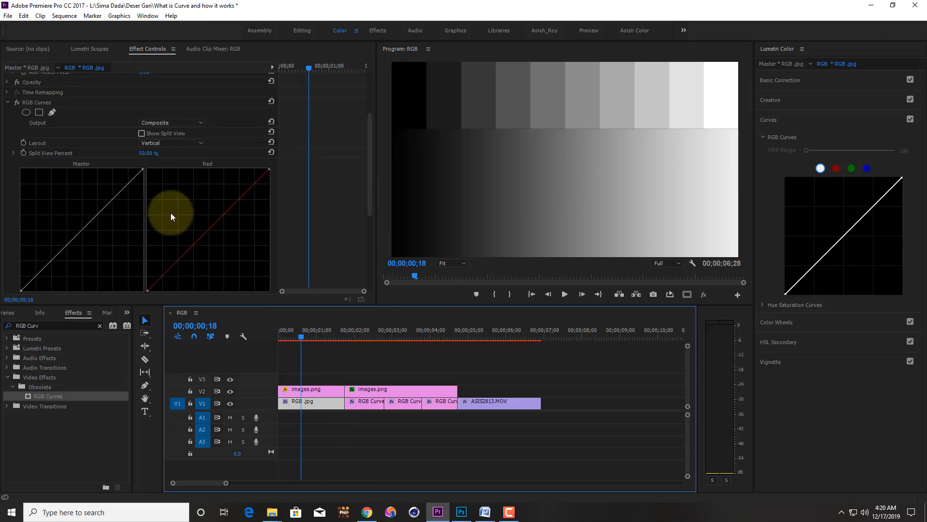
{"action": "scroll", "coordinate": [171, 216], "scroll_direction": "down", "scroll_amount": 2}
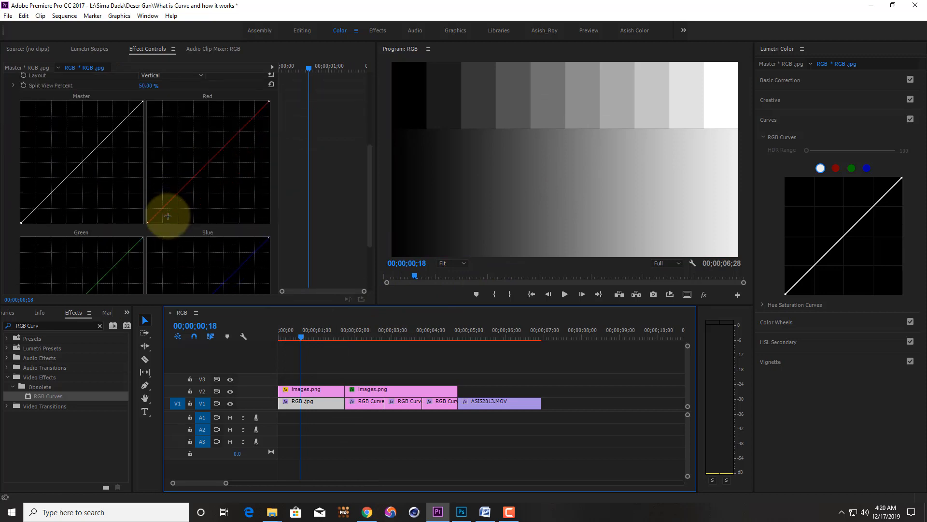
{"action": "left_click", "coordinate": [54, 190]}
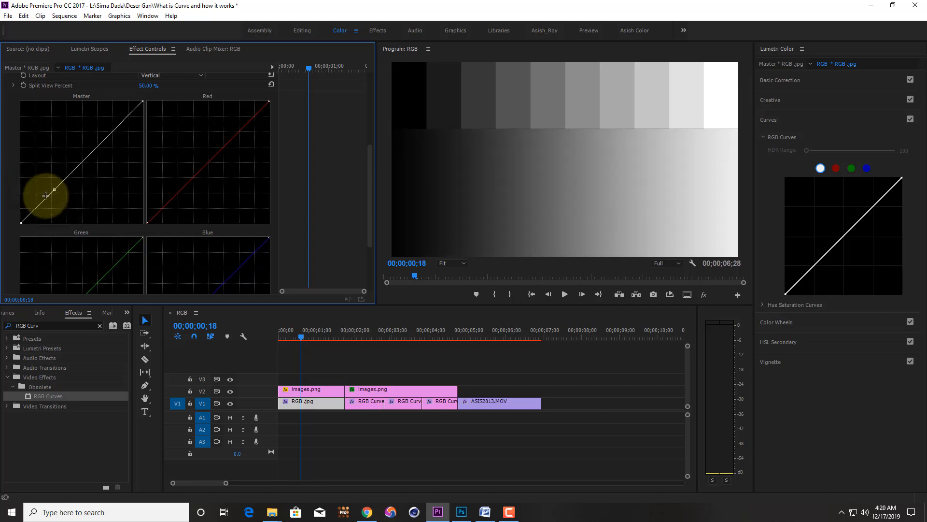
{"action": "left_click", "coordinate": [47, 196]}
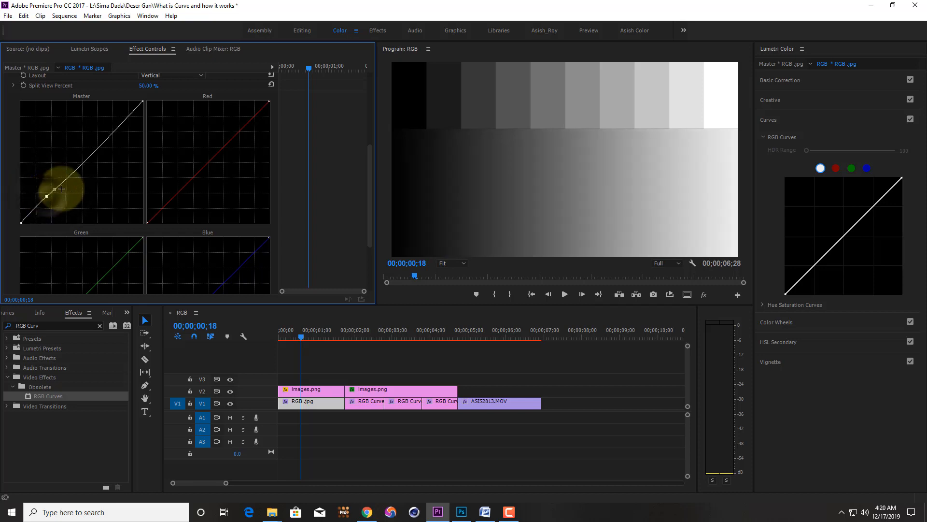
{"action": "left_click", "coordinate": [112, 131]}
{"action": "left_click", "coordinate": [104, 140]}
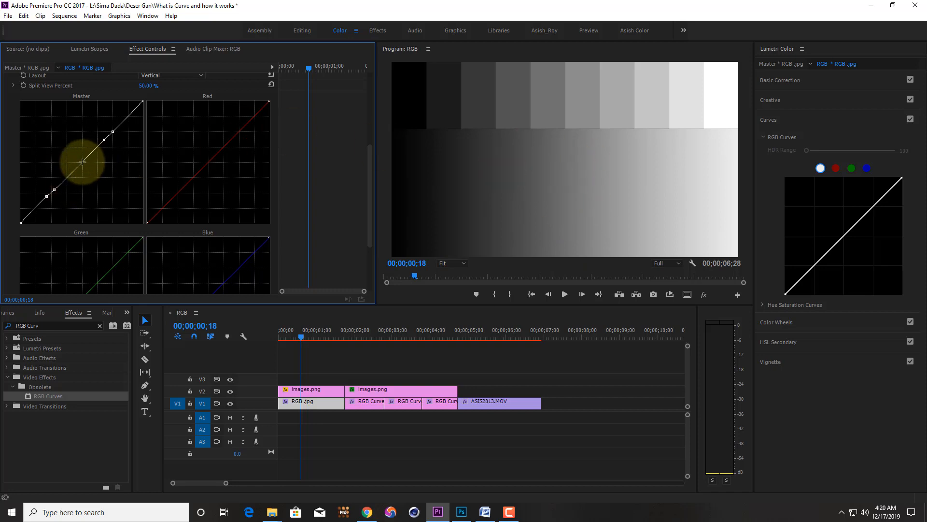
{"action": "mouse_move", "coordinate": [80, 162]}
{"action": "left_mouse_down"}
{"action": "mouse_move", "coordinate": [70, 157]}
{"action": "mouse_move", "coordinate": [89, 172]}
{"action": "mouse_move", "coordinate": [70, 154]}
{"action": "mouse_move", "coordinate": [78, 164]}
{"action": "left_mouse_up"}
- Move the playhead to 00;00;06;02 and select the ASIS2813.MOV clip on track V1
{"action": "left_click_drag", "start_coordinate": [520, 339], "coordinate": [508, 339]}
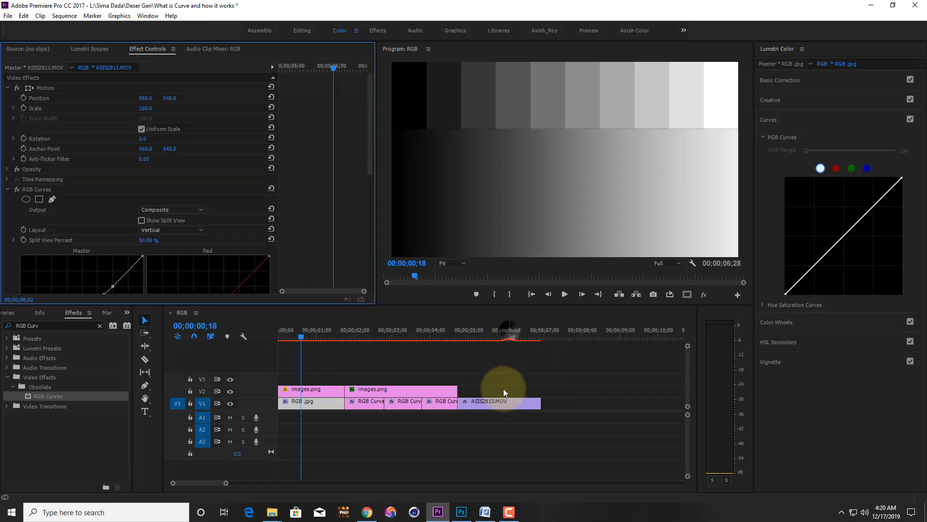
{"action": "left_click", "coordinate": [500, 398]}
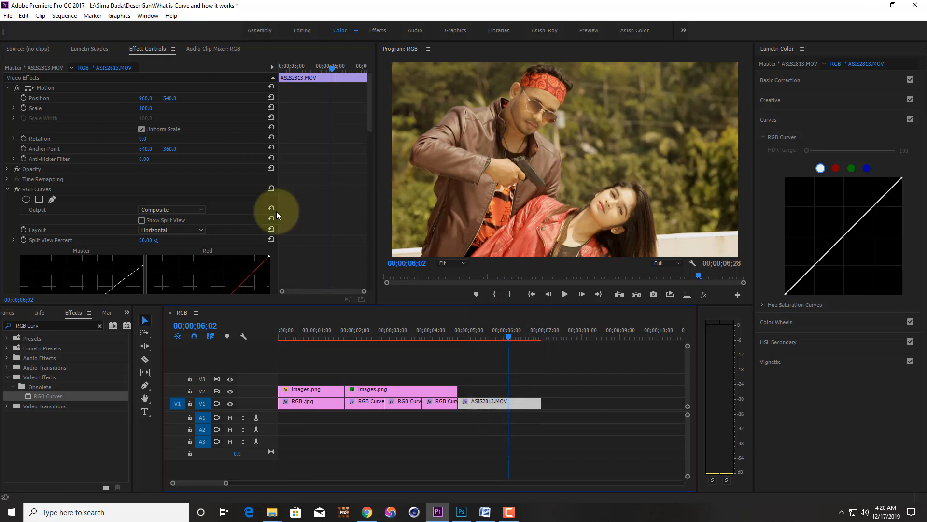
{"action": "scroll", "coordinate": [193, 235], "scroll_direction": "down", "scroll_amount": 5}
- Shift the Master curve's black point slightly inward, lower its white point a little and raise its midpoint
{"action": "left_click_drag", "start_coordinate": [29, 262], "coordinate": [33, 261]}
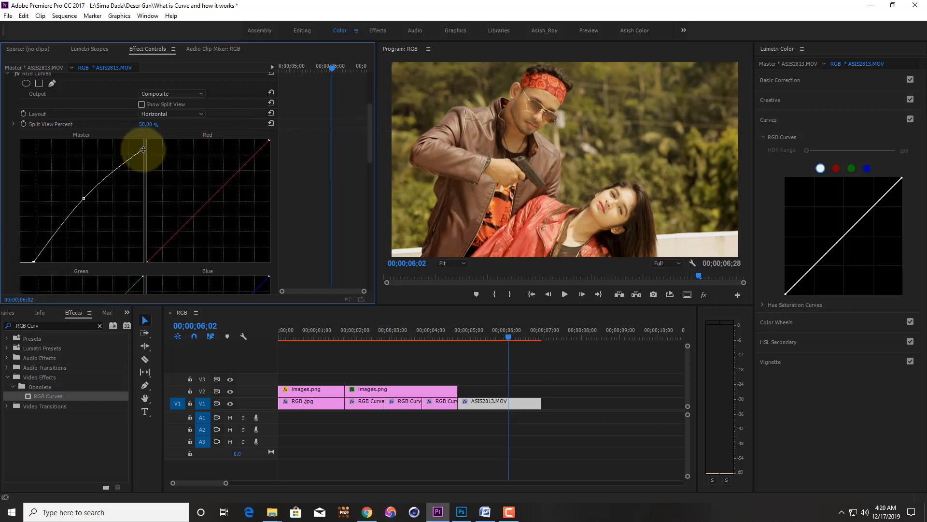
{"action": "left_click_drag", "start_coordinate": [143, 150], "coordinate": [143, 152]}
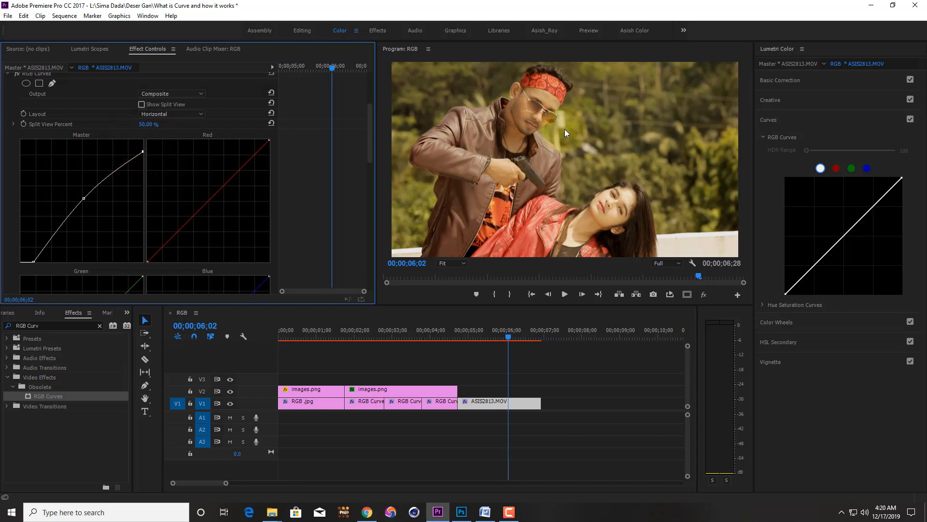
{"action": "left_click_drag", "start_coordinate": [85, 205], "coordinate": [80, 197]}
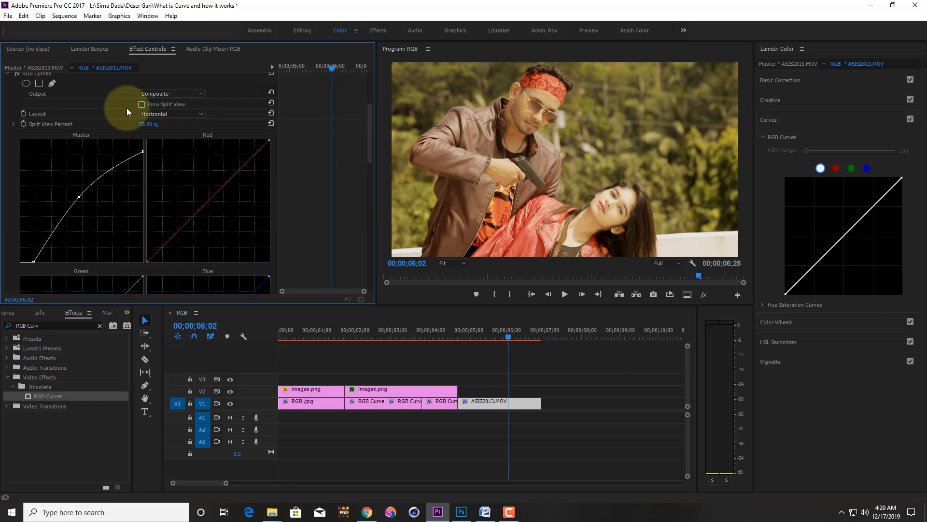
- Remove the Master curve's midpoint and return its black and white points to the corners for a straight line
{"action": "left_click_drag", "start_coordinate": [79, 198], "coordinate": [306, 263]}
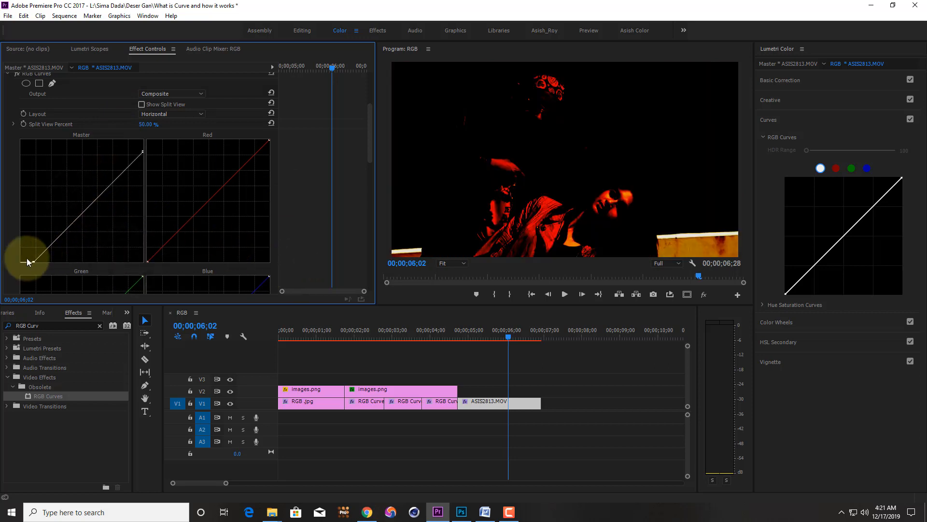
{"action": "left_click_drag", "start_coordinate": [28, 259], "coordinate": [114, 92]}
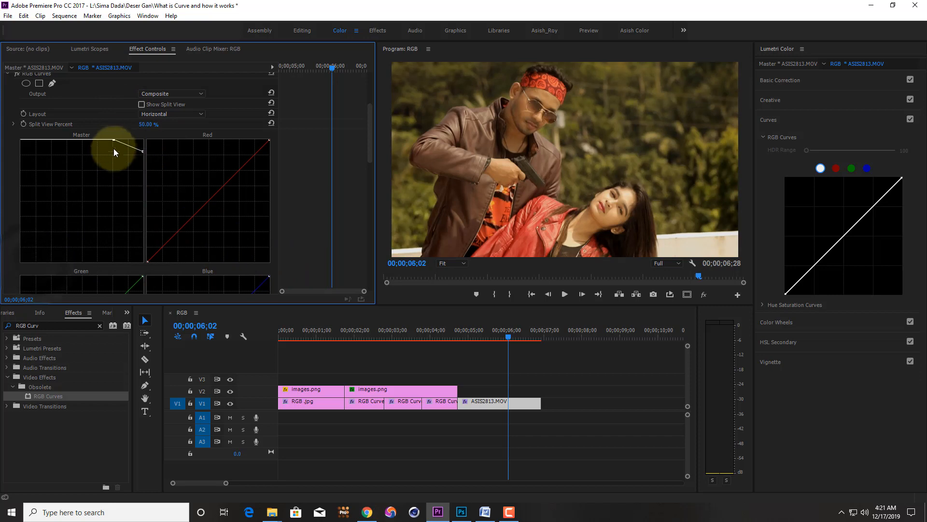
{"action": "left_click_drag", "start_coordinate": [114, 145], "coordinate": [10, 320]}
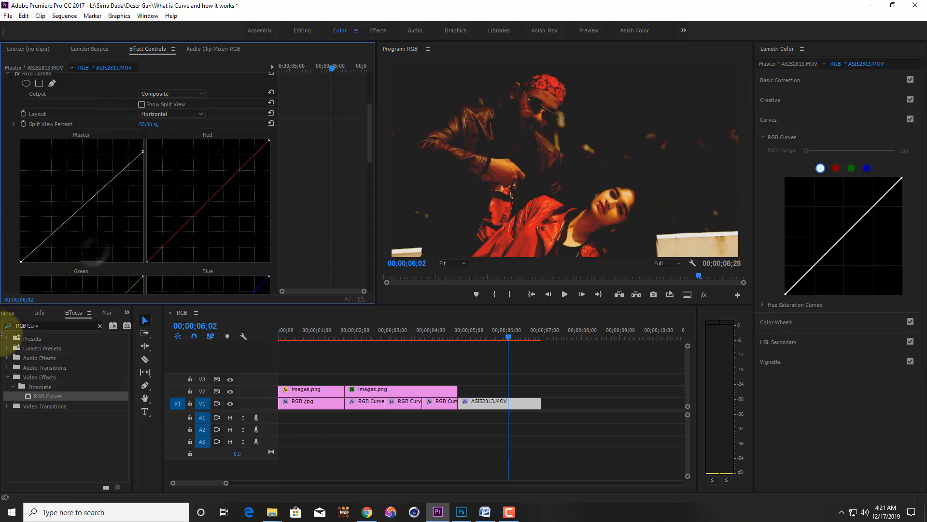
{"action": "mouse_move", "coordinate": [143, 145]}
{"action": "left_mouse_down"}
{"action": "mouse_move", "coordinate": [144, 155]}
{"action": "mouse_move", "coordinate": [142, 139]}
{"action": "left_mouse_up"}
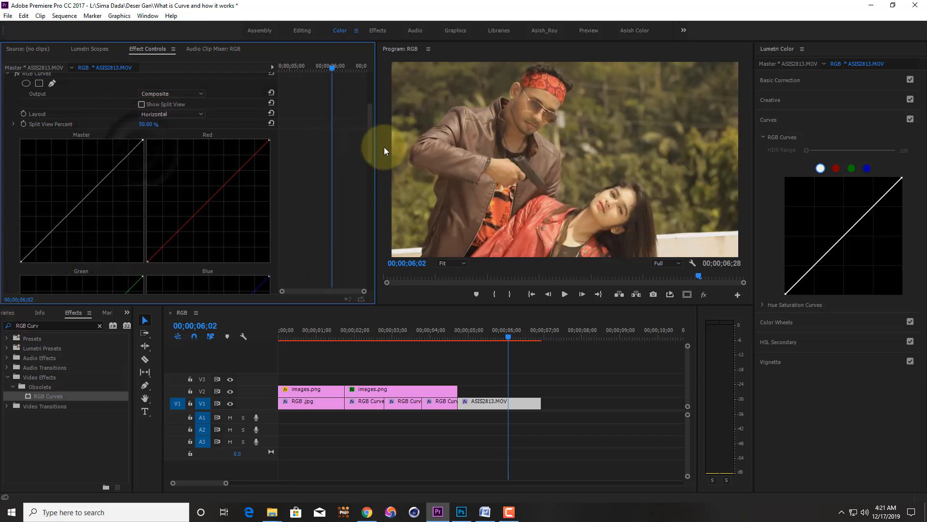
- Build a contrast curve on the footage's Master graph by moving the black and white points inward and adding a slightly raised midpoint
{"action": "scroll", "coordinate": [63, 232], "scroll_direction": "down", "scroll_amount": 1}
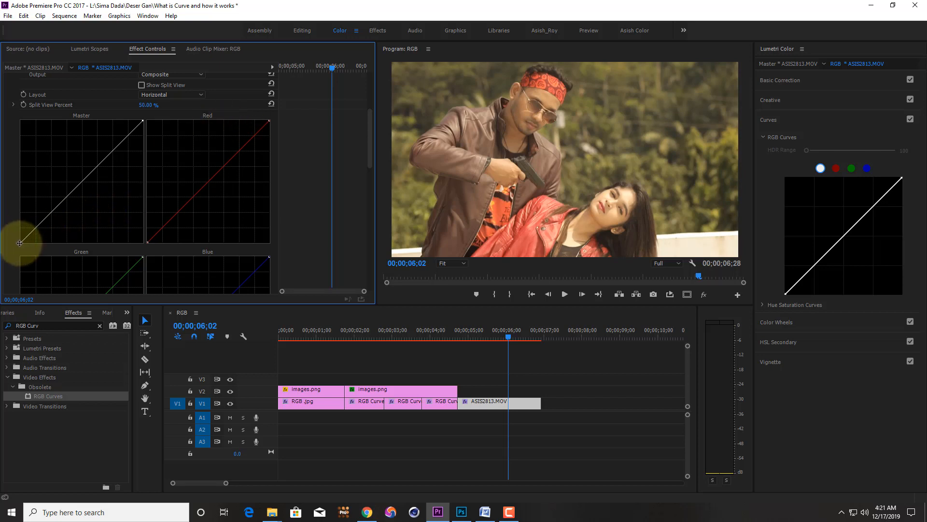
{"action": "left_click_drag", "start_coordinate": [20, 242], "coordinate": [42, 242]}
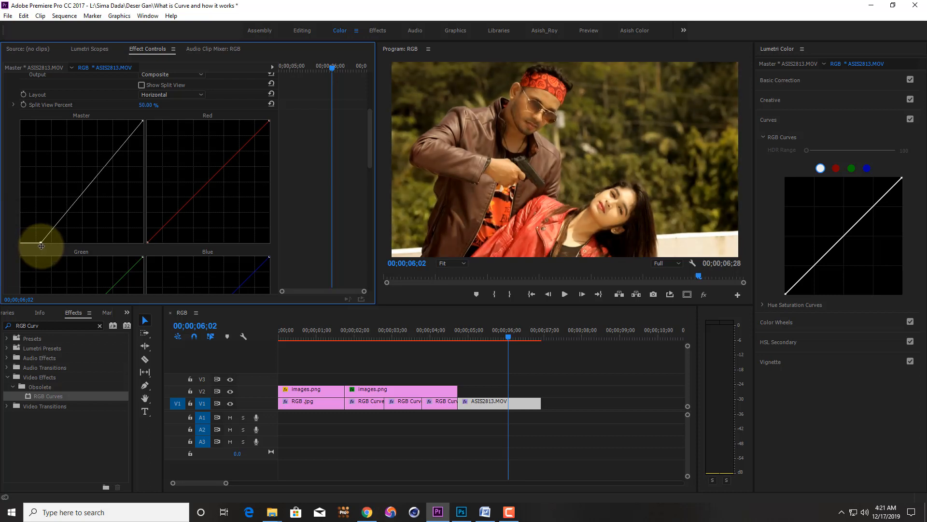
{"action": "mouse_move", "coordinate": [143, 120]}
{"action": "left_mouse_down"}
{"action": "mouse_move", "coordinate": [119, 118]}
{"action": "mouse_move", "coordinate": [131, 116]}
{"action": "left_mouse_up"}
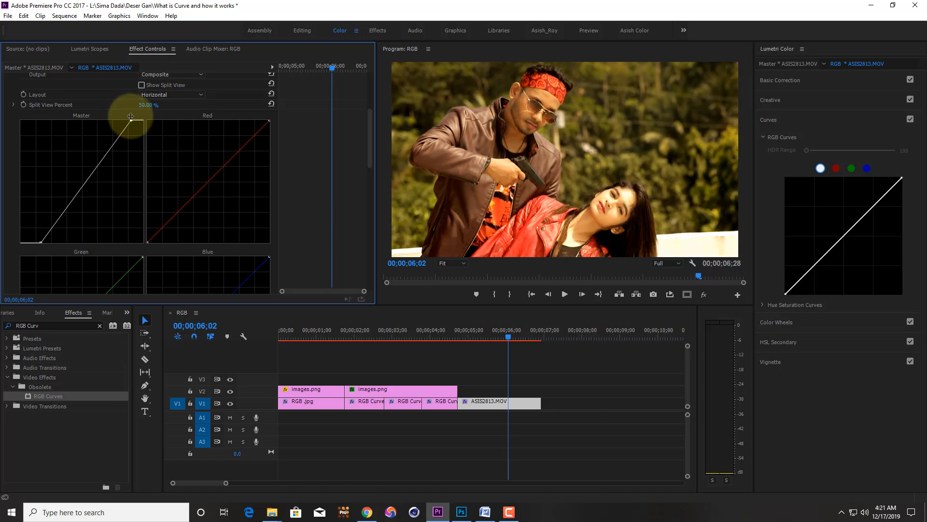
{"action": "left_click_drag", "start_coordinate": [42, 242], "coordinate": [38, 248]}
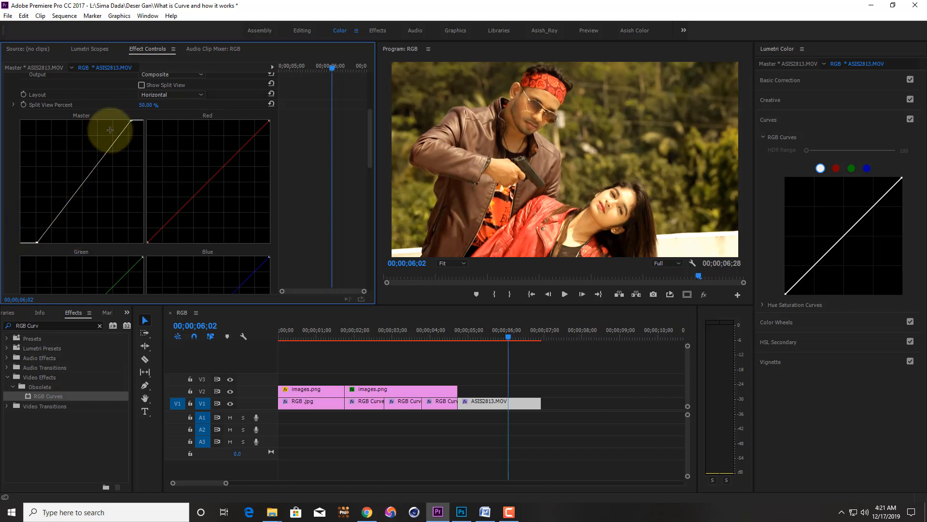
{"action": "left_click_drag", "start_coordinate": [130, 120], "coordinate": [129, 120]}
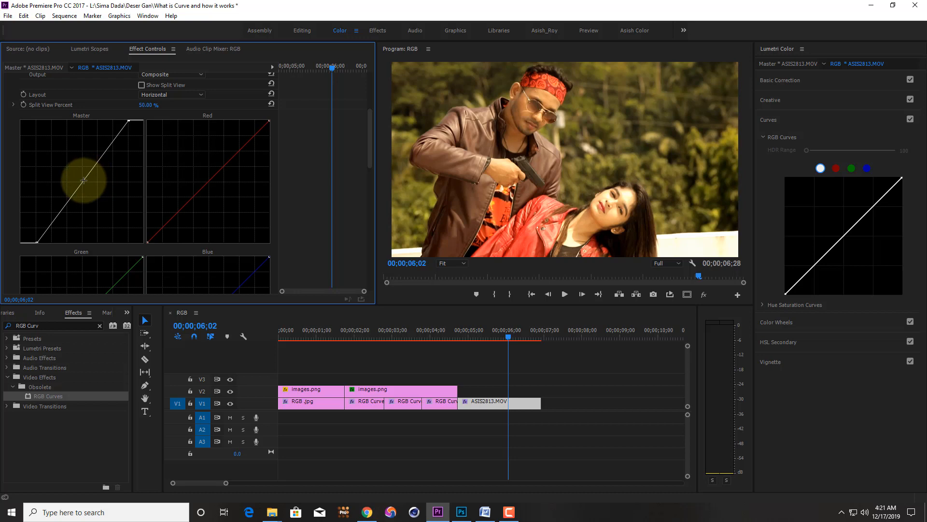
{"action": "left_click", "coordinate": [81, 180]}
{"action": "left_click_drag", "start_coordinate": [81, 180], "coordinate": [77, 178]}
- Switch the RGB Curves effect off and on to compare the footage, and undo the Master curve adjustments
{"action": "scroll", "coordinate": [50, 117], "scroll_direction": "up", "scroll_amount": 5}
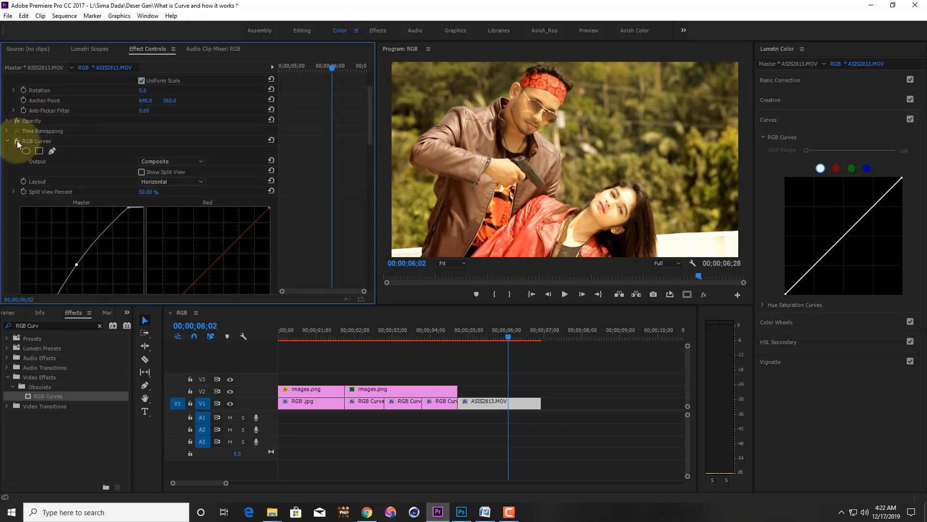
{"action": "left_click", "coordinate": [17, 141]}
{"action": "left_click", "coordinate": [16, 141]}
{"action": "left_click", "coordinate": [17, 140]}
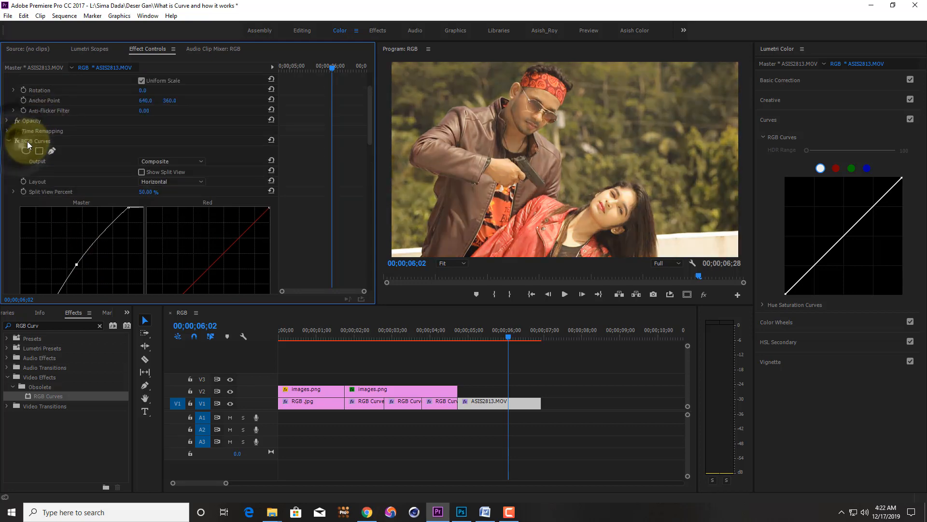
{"action": "left_click", "coordinate": [40, 141]}
{"action": "left_click", "coordinate": [18, 141]}
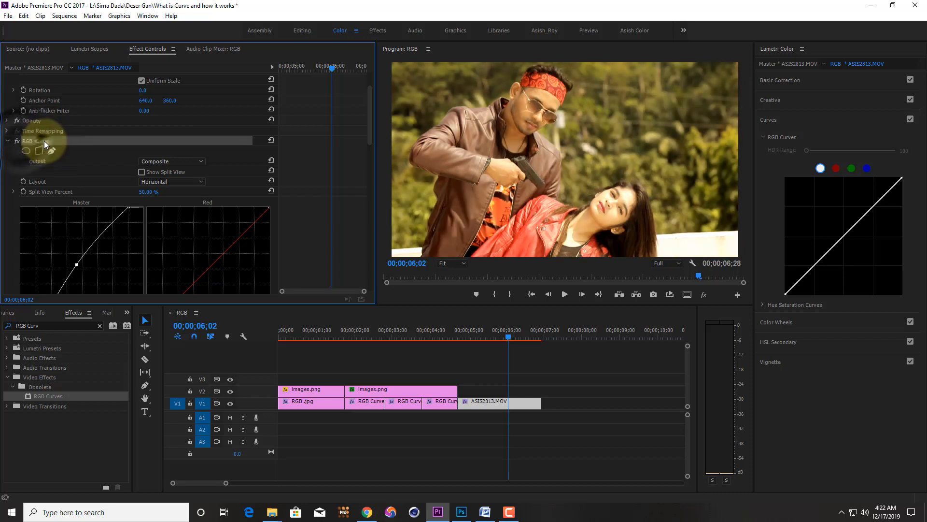
{"action": "key", "text": "ctrl+z"}
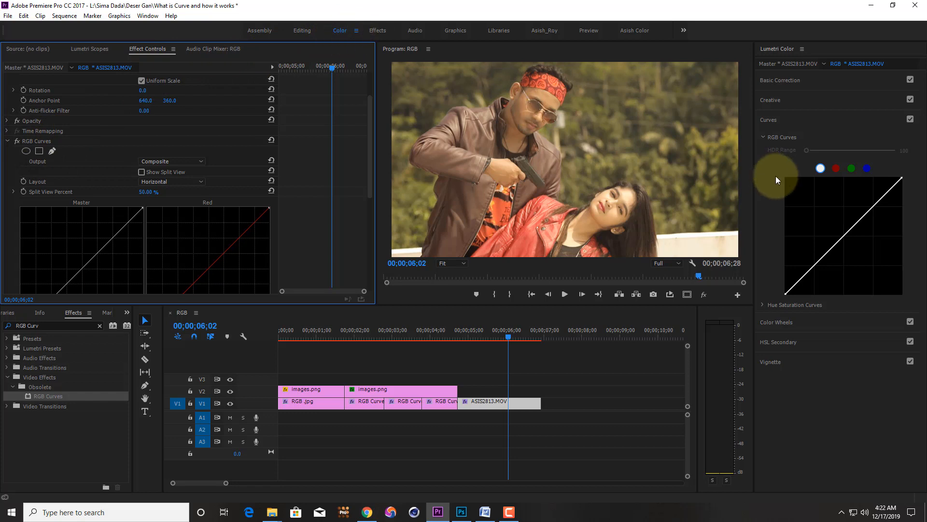
- Collapse and reopen the RGB Curves graph in the Curves section of Lumetri Color to show where it is located
{"action": "left_click", "coordinate": [764, 135]}
{"action": "left_click", "coordinate": [772, 123]}
{"action": "left_click", "coordinate": [771, 123]}
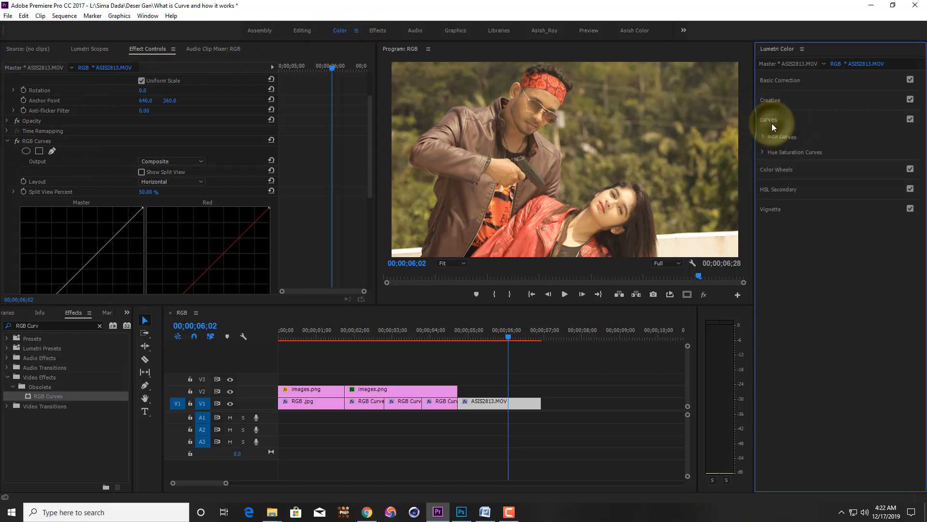
{"action": "left_click", "coordinate": [772, 123]}
{"action": "left_click", "coordinate": [772, 123]}
{"action": "left_click", "coordinate": [764, 138]}
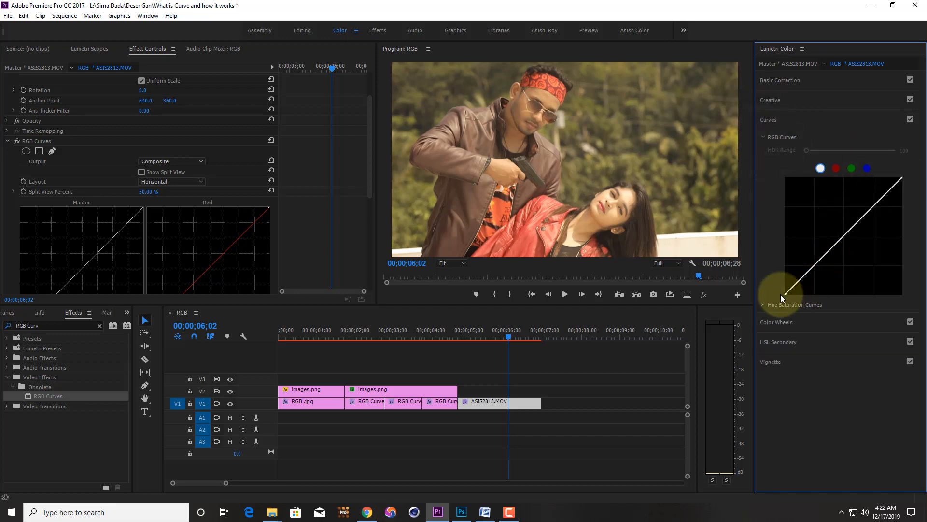
- Shape the white Lumetri RGB curve by moving its black and white points inward along the edges and adding a raised midpoint
{"action": "left_click_drag", "start_coordinate": [785, 295], "coordinate": [806, 297]}
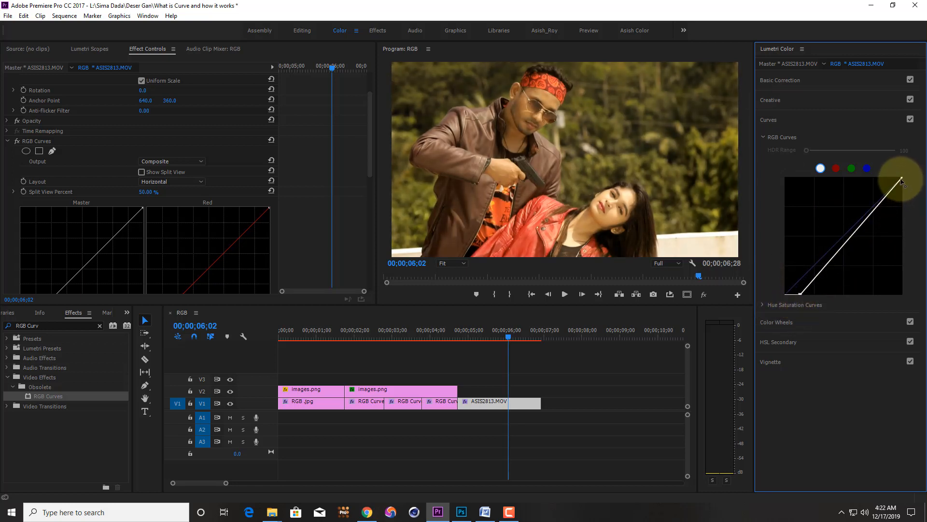
{"action": "left_click_drag", "start_coordinate": [901, 181], "coordinate": [874, 177]}
{"action": "left_click_drag", "start_coordinate": [838, 239], "coordinate": [838, 236]}
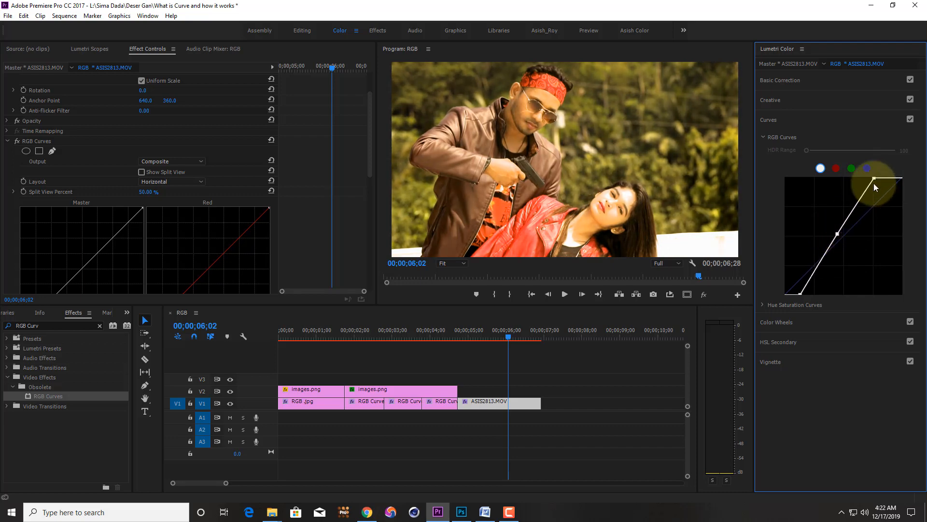